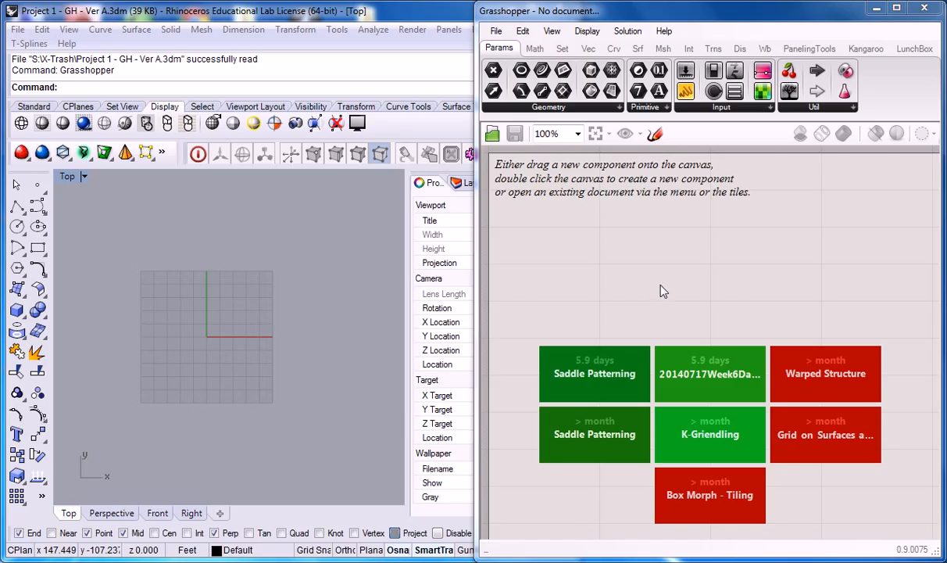
# - Place a Sphere component on the canvas in its own group labelled "Srf | Prim"
pyautogui.click(639, 50)
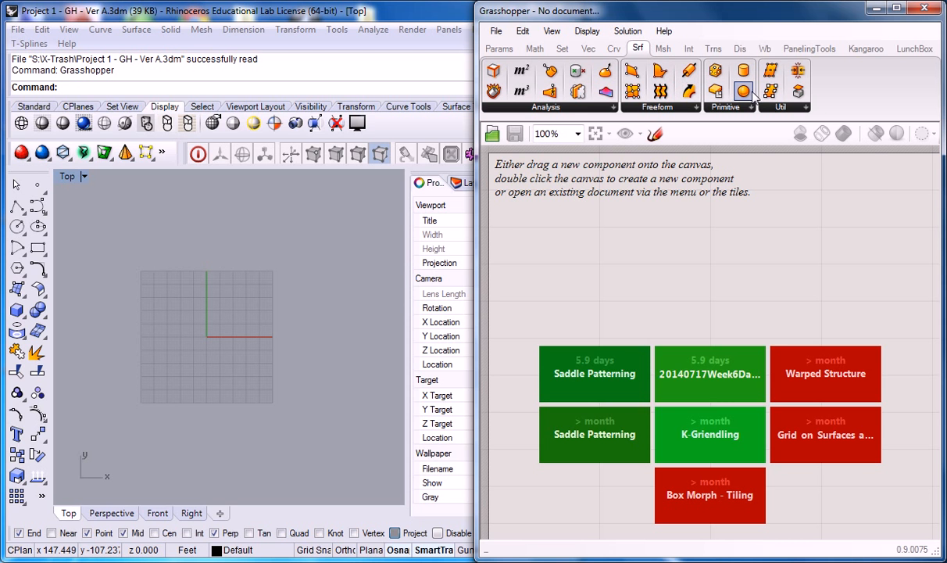
pyautogui.moveTo(744, 95); pyautogui.dragTo(698, 298)
pyautogui.hotkey('ctrl', 'g')
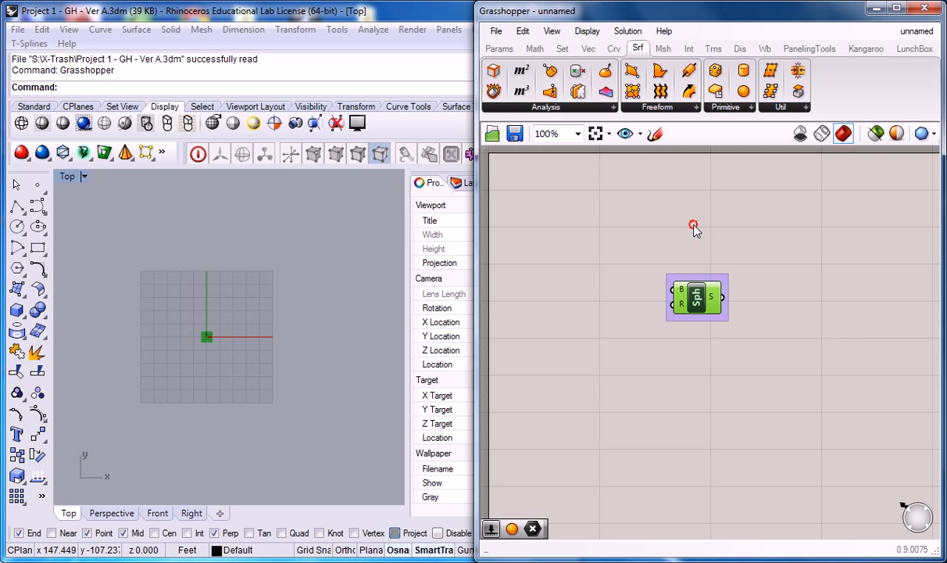
pyautogui.click(660, 273)
pyautogui.rightClick(709, 277)
pyautogui.click(750, 285)
pyautogui.write('Srf | Prim')
pyautogui.click(704, 278)
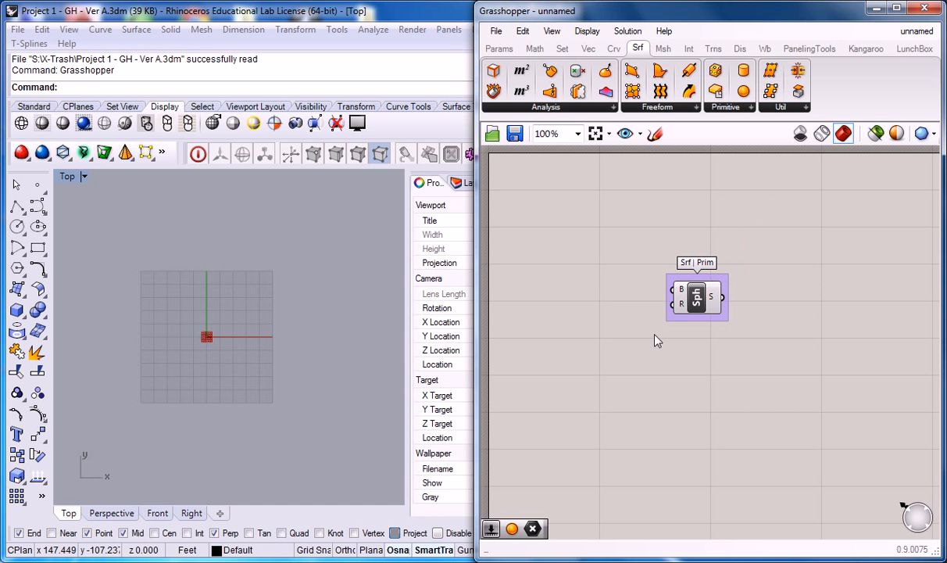
# - Check the model units in the Rhino document properties
pyautogui.click(332, 401)
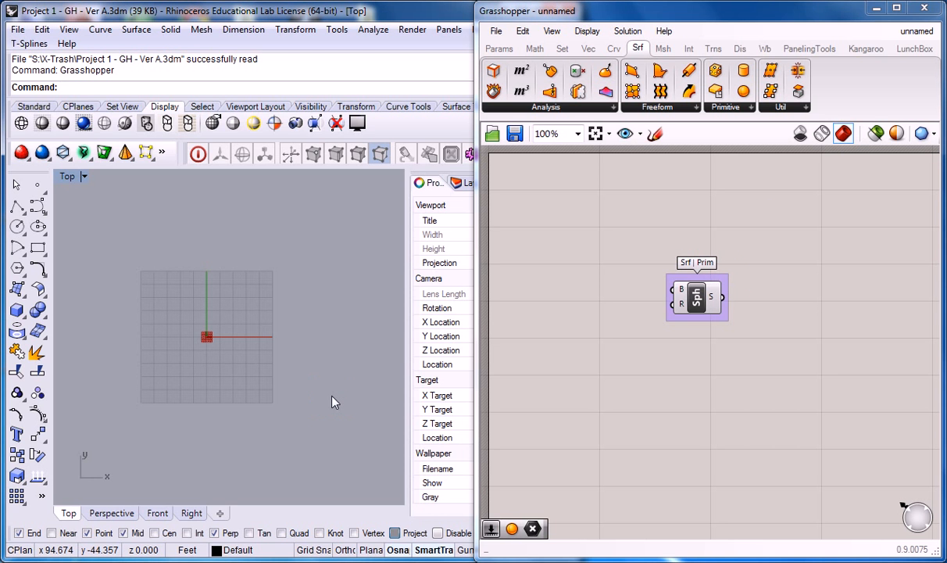
pyautogui.write('Units')
pyautogui.press('Return')
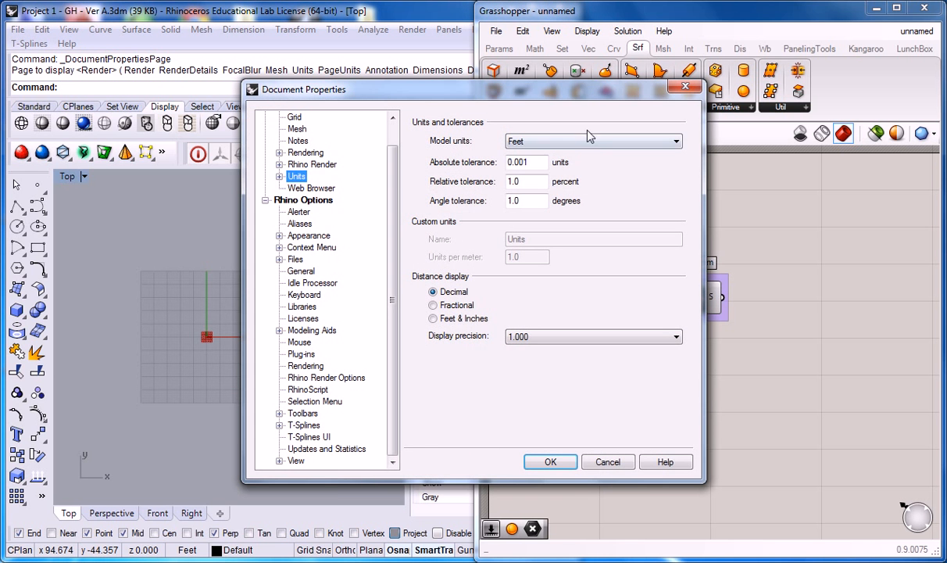
pyautogui.click(549, 461)
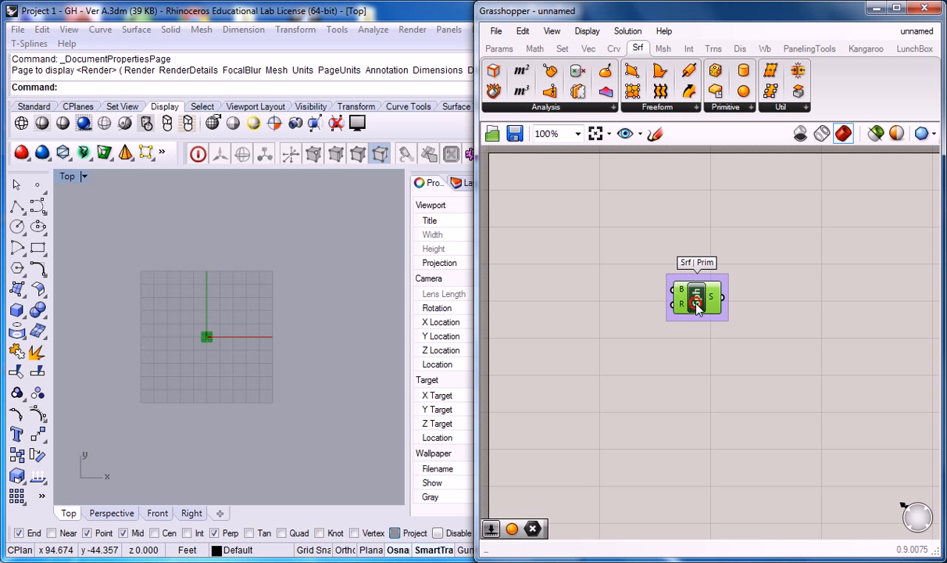
# - Add a number slider ranging from 0 to 20 and set to 10, and connect it to the sphere's radius input
pyautogui.moveTo(698, 301); pyautogui.dragTo(743, 300)
pyautogui.click(701, 297)
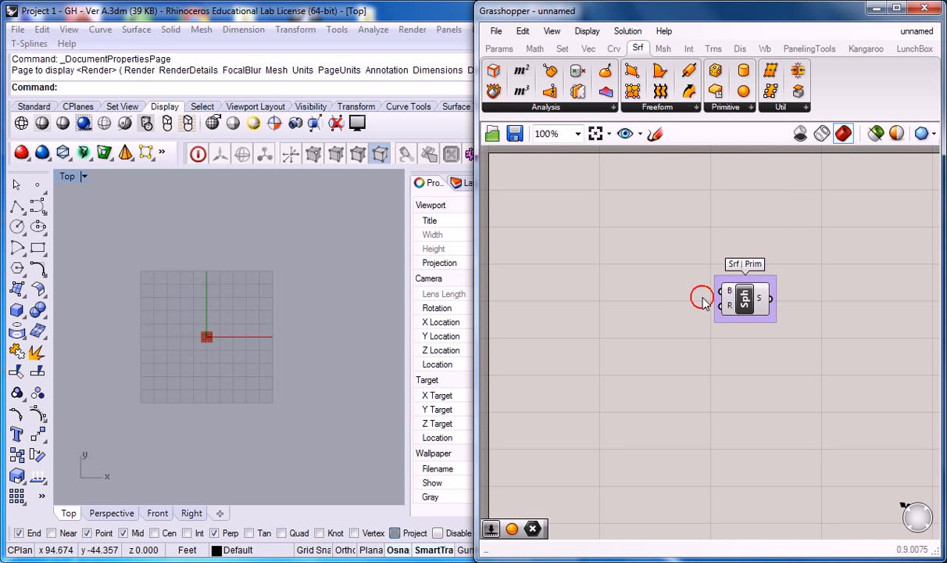
pyautogui.moveTo(731, 295)
pyautogui.moveTo(733, 312)
pyautogui.doubleClick(607, 312)
pyautogui.write('0')
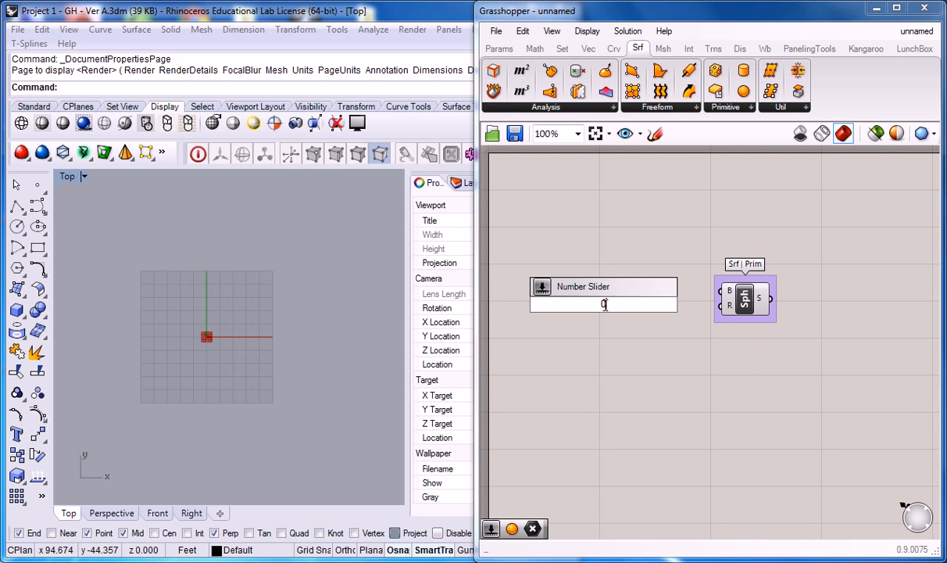
pyautogui.write('<10<20')
pyautogui.press('Return')
pyautogui.moveTo(663, 304); pyautogui.dragTo(719, 305)
# - Change the Rhino viewport from Top to Perspective and examine the sphere at an angle
pyautogui.scroll(2, 207, 361)
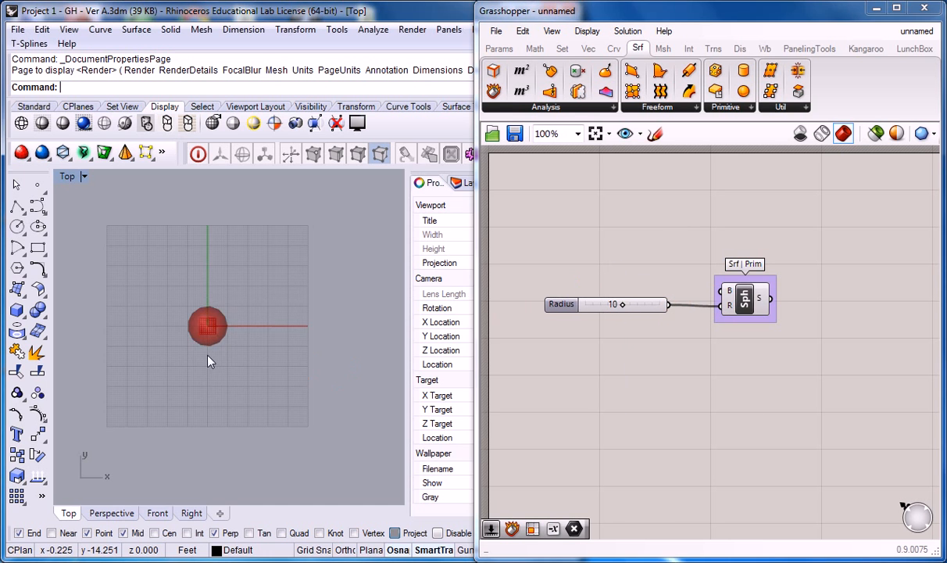
pyautogui.doubleClick(65, 175)
pyautogui.doubleClick(270, 177)
pyautogui.moveTo(269, 234); pyautogui.dragTo(311, 322, button='right')
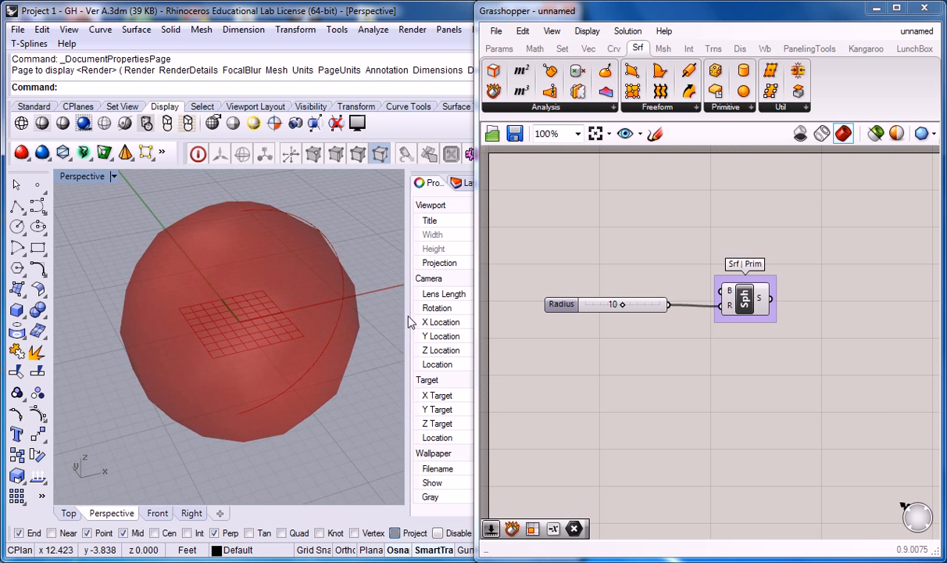
# - Add a Divide Domain² component to the Grasshopper canvas, just after the Sphere component
pyautogui.click(603, 354)
pyautogui.scroll(-3, 704, 348)
pyautogui.scroll(2, 547, 313)
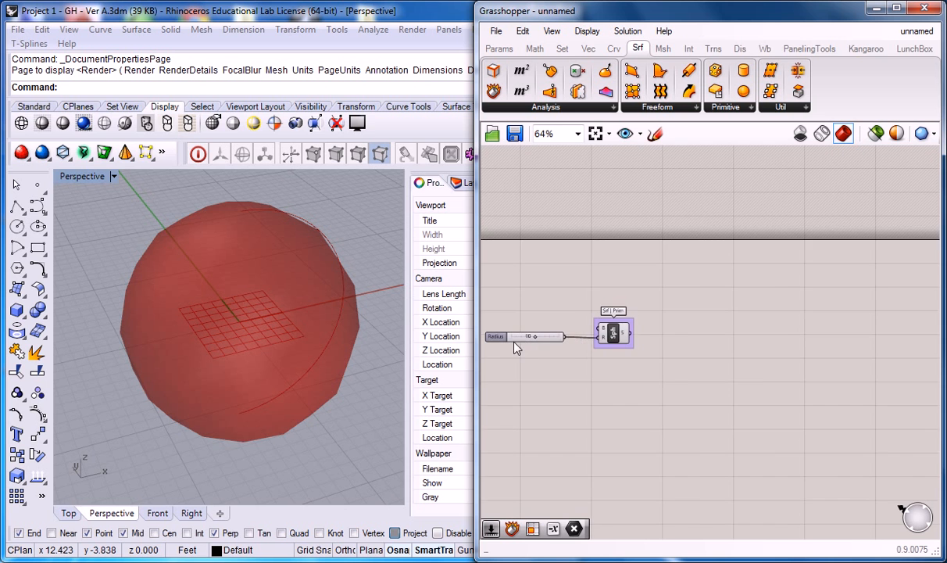
pyautogui.scroll(1, 518, 347)
pyautogui.moveTo(640, 379); pyautogui.dragTo(680, 311, button='right')
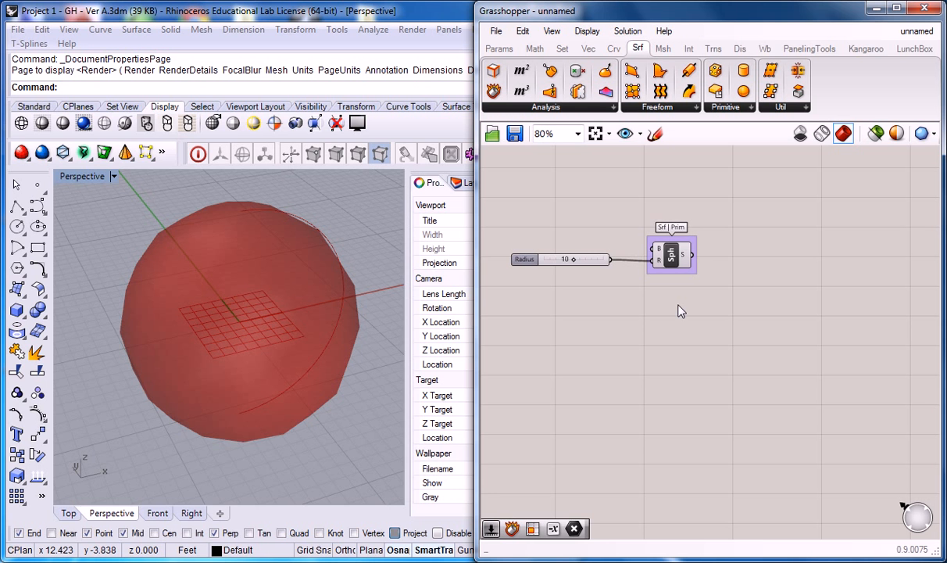
pyautogui.moveTo(684, 257)
pyautogui.click(543, 50)
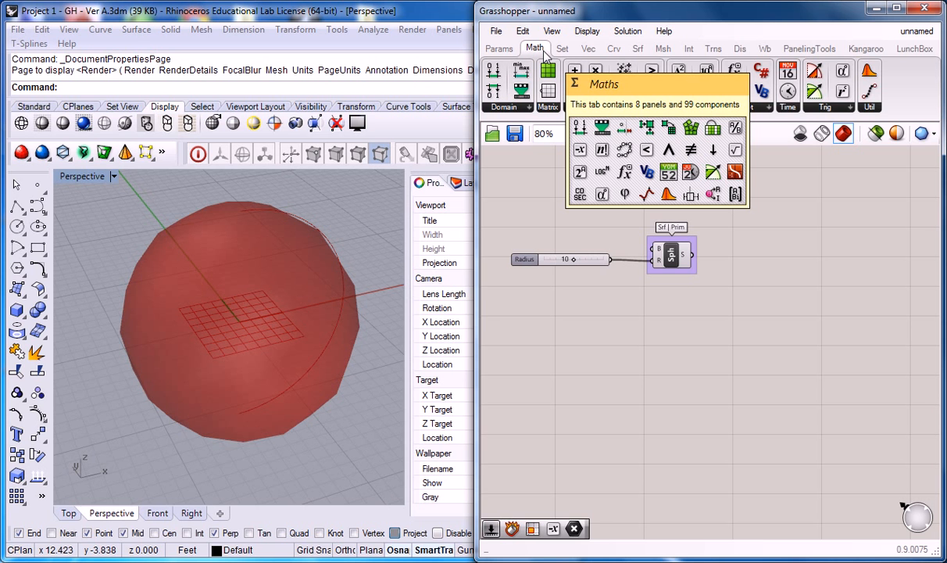
pyautogui.click(504, 107)
pyautogui.click(560, 407)
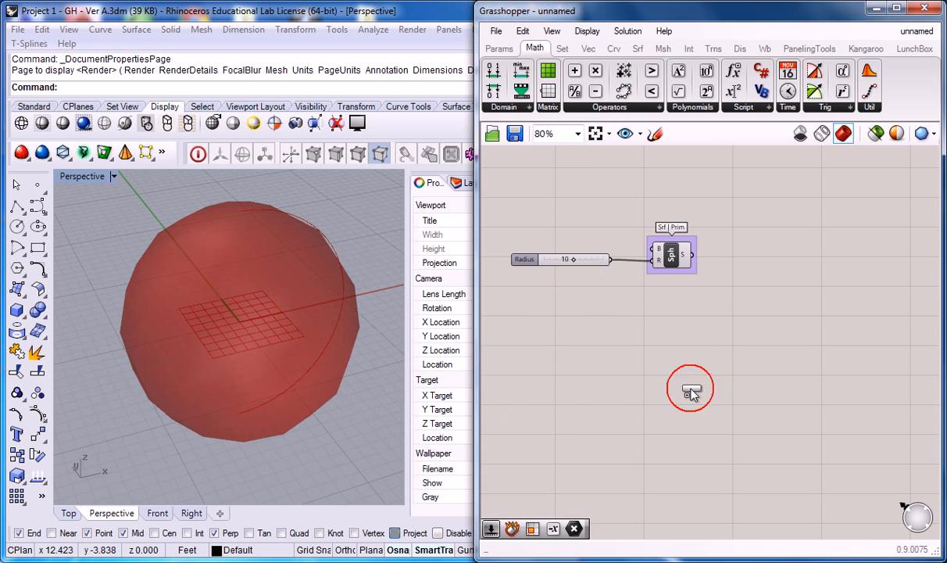
pyautogui.click(754, 314)
pyautogui.moveTo(722, 314); pyautogui.dragTo(721, 302)
pyautogui.click(719, 264)
pyautogui.click(723, 313)
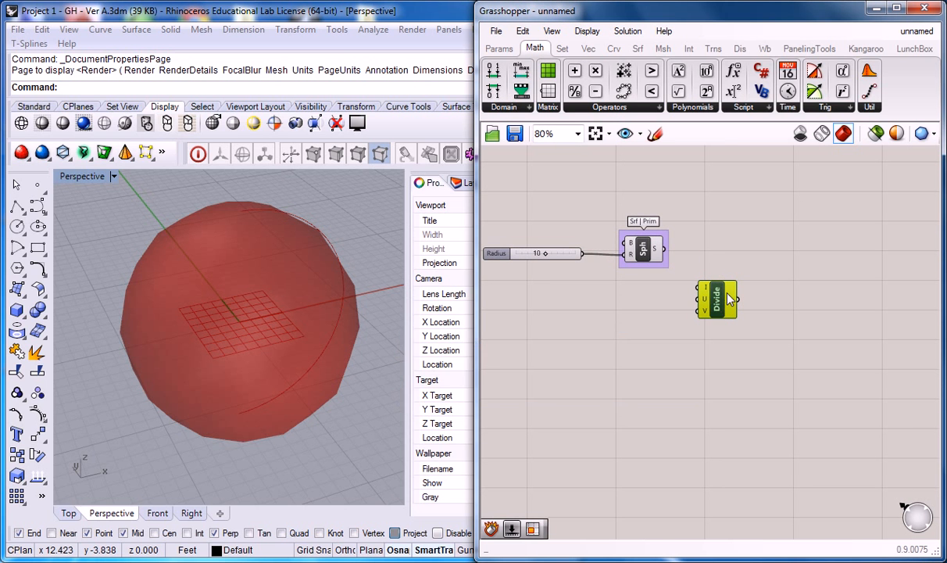
# - Put the Divide component in its own group labelled "MAth | Dom"
pyautogui.click(722, 259)
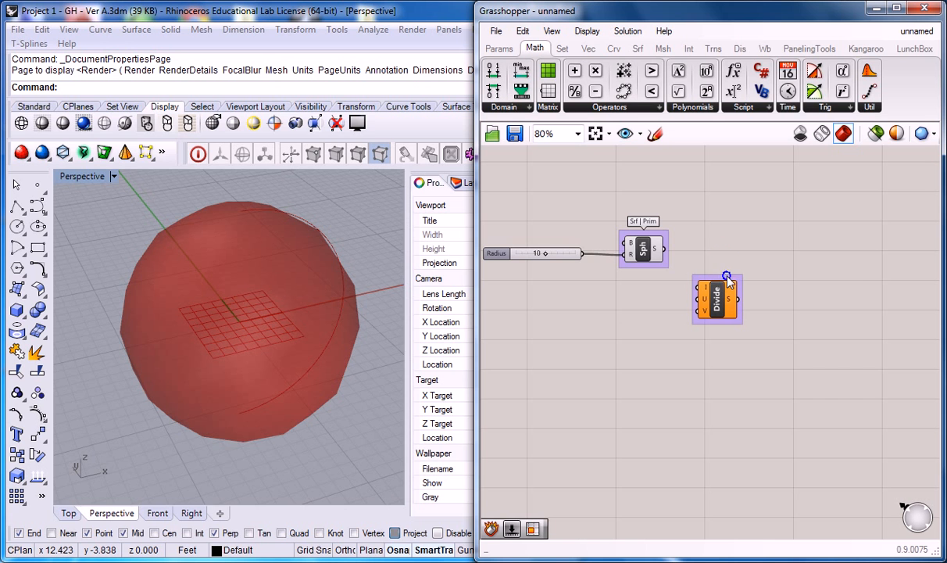
pyautogui.rightClick(724, 275)
pyautogui.write('Math |')
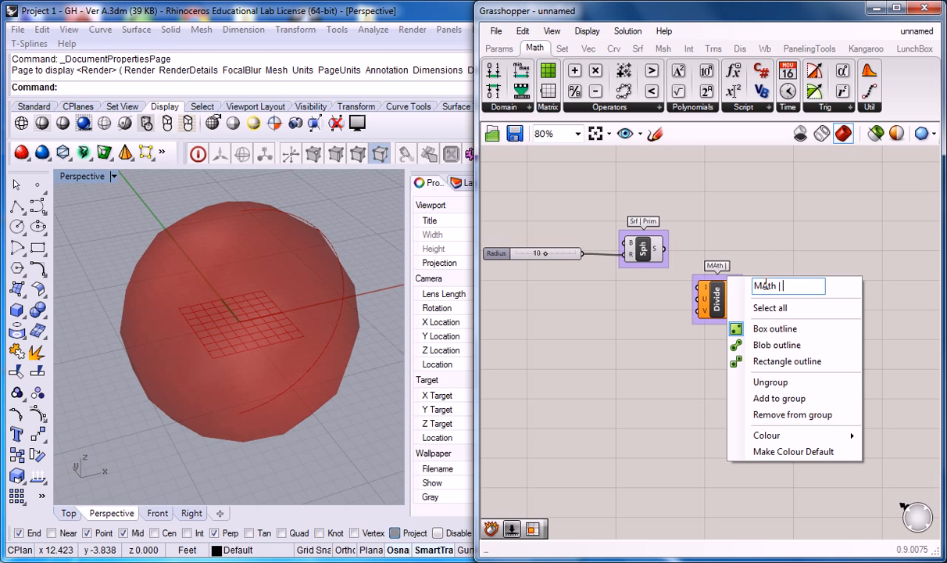
pyautogui.write(' Dom')
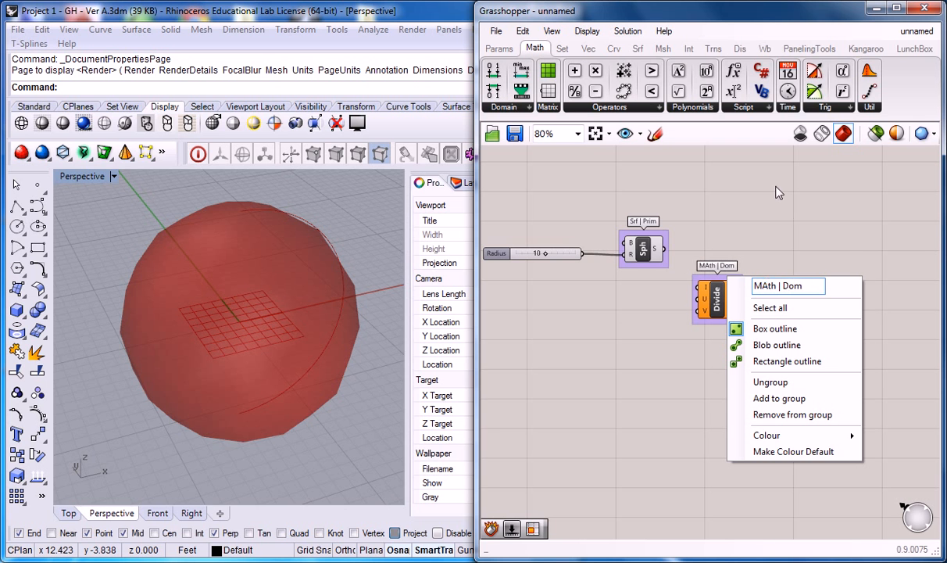
pyautogui.click(747, 205)
# - Connect the sphere output to the Divide component's I input and a copy of the radius slider to its U input
pyautogui.moveTo(665, 252); pyautogui.dragTo(701, 289)
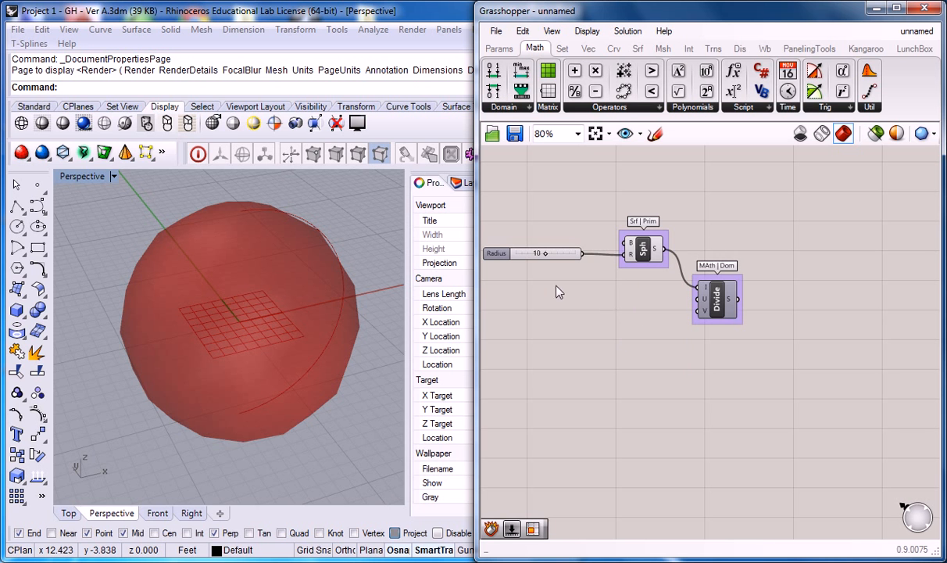
pyautogui.click(505, 255)
pyautogui.hotkey('ctrl', 'c')
pyautogui.hotkey('ctrl', 'v')
pyautogui.moveTo(514, 265); pyautogui.dragTo(600, 310)
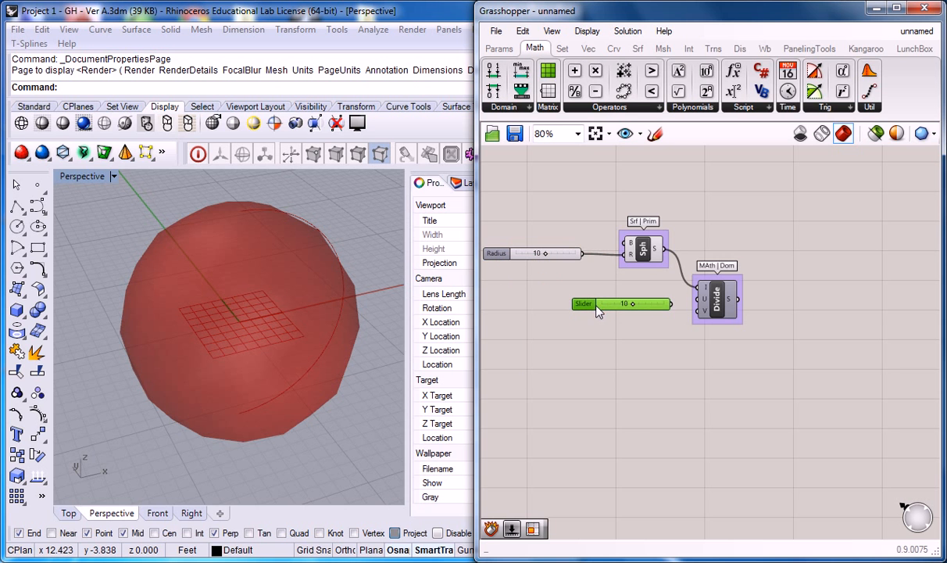
pyautogui.moveTo(674, 303); pyautogui.dragTo(700, 300)
# - Make another copy of the radius slider, connect it to the Divide component's V input and align it below the U Count slider
pyautogui.click(500, 254)
pyautogui.hotkey('ctrl', 'c')
pyautogui.hotkey('ctrl', 'v')
pyautogui.moveTo(512, 265); pyautogui.dragTo(598, 330)
pyautogui.moveTo(676, 326); pyautogui.dragTo(698, 312)
pyautogui.moveTo(598, 328); pyautogui.dragTo(594, 328)
pyautogui.click(686, 367)
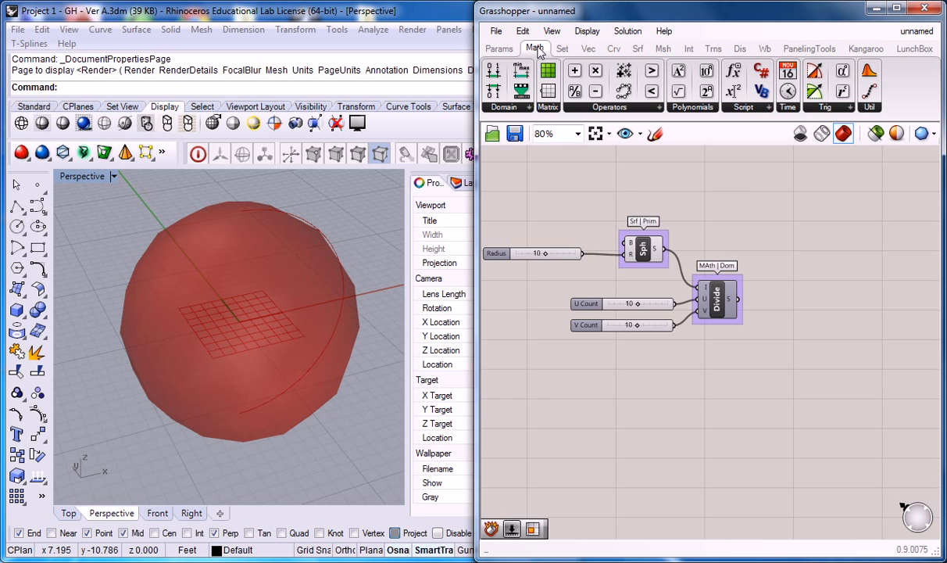
pyautogui.click(494, 107)
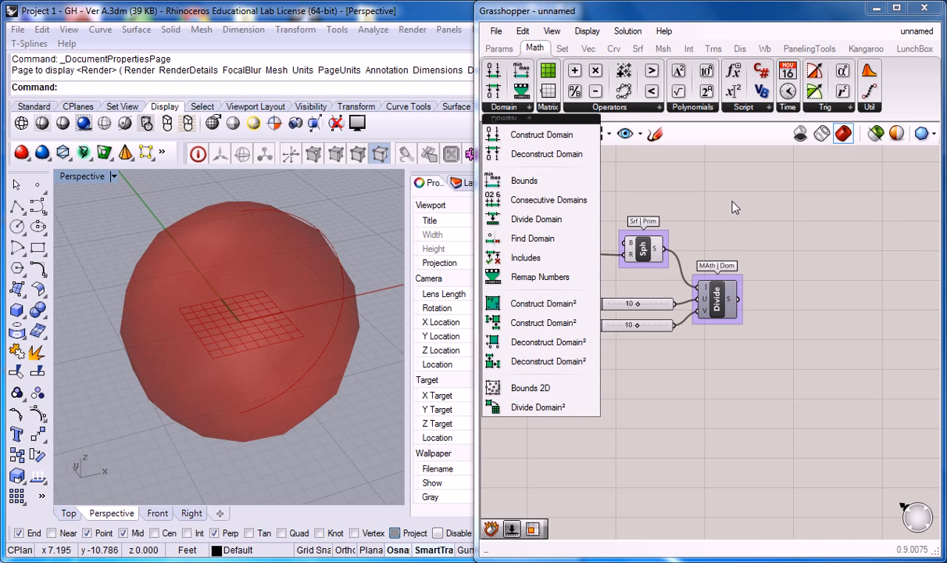
pyautogui.click(756, 236)
pyautogui.rightClick(757, 236)
pyautogui.click(757, 238)
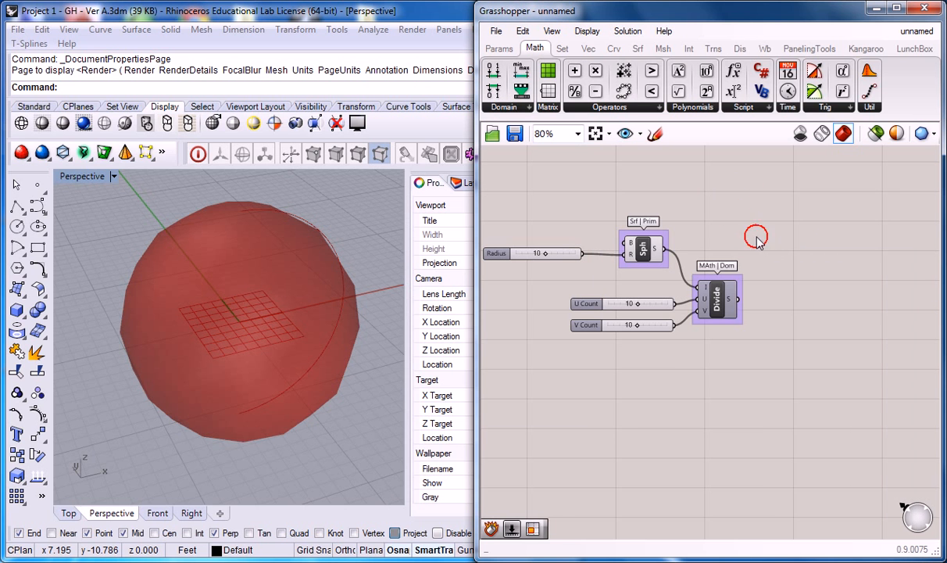
# - Add an Isotrim component to the canvas after the Divide component
pyautogui.moveTo(772, 261); pyautogui.dragTo(766, 238, button='right')
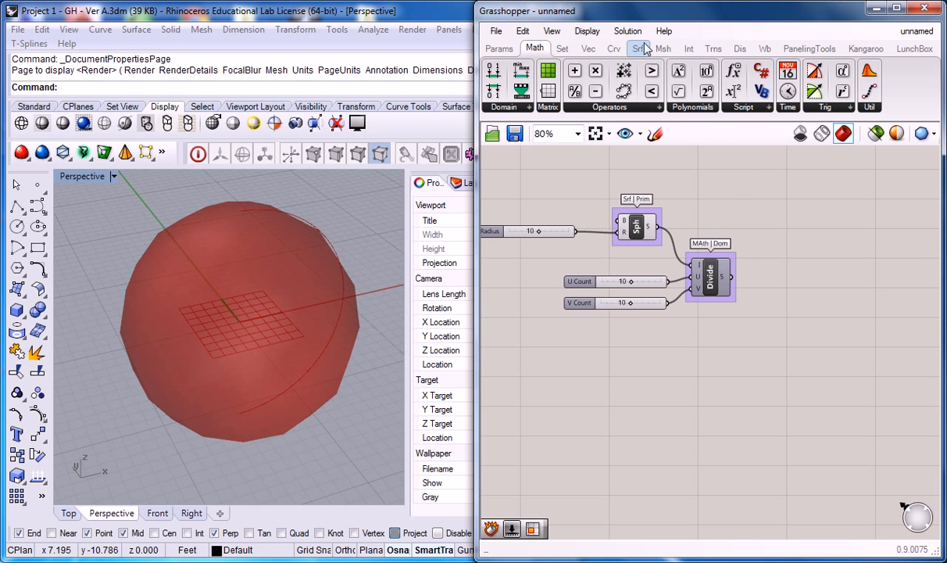
pyautogui.moveTo(641, 49)
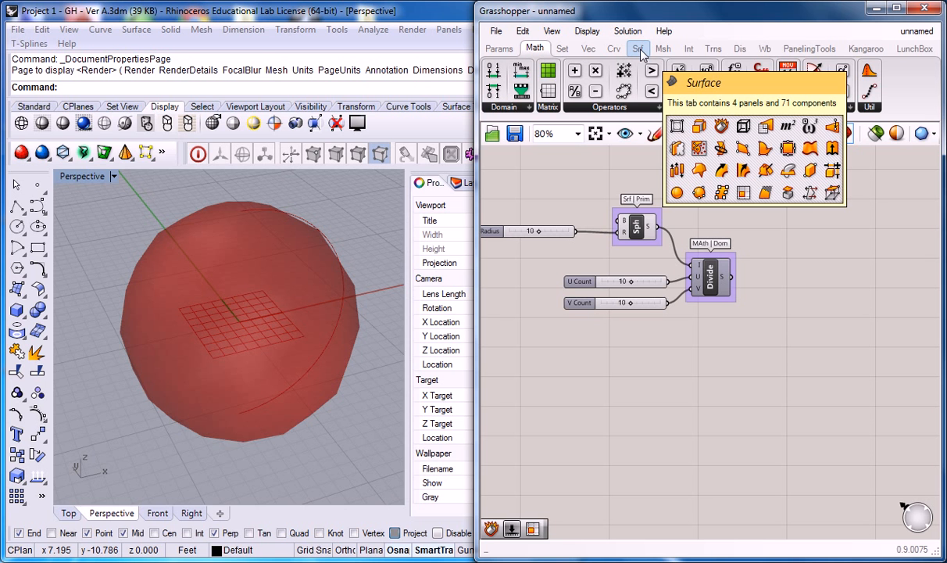
pyautogui.click(639, 50)
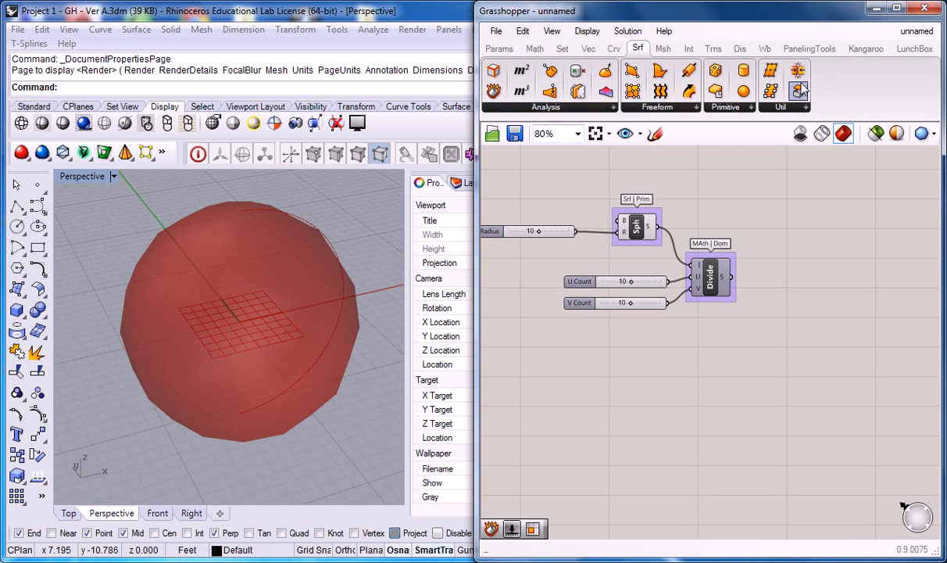
pyautogui.click(781, 107)
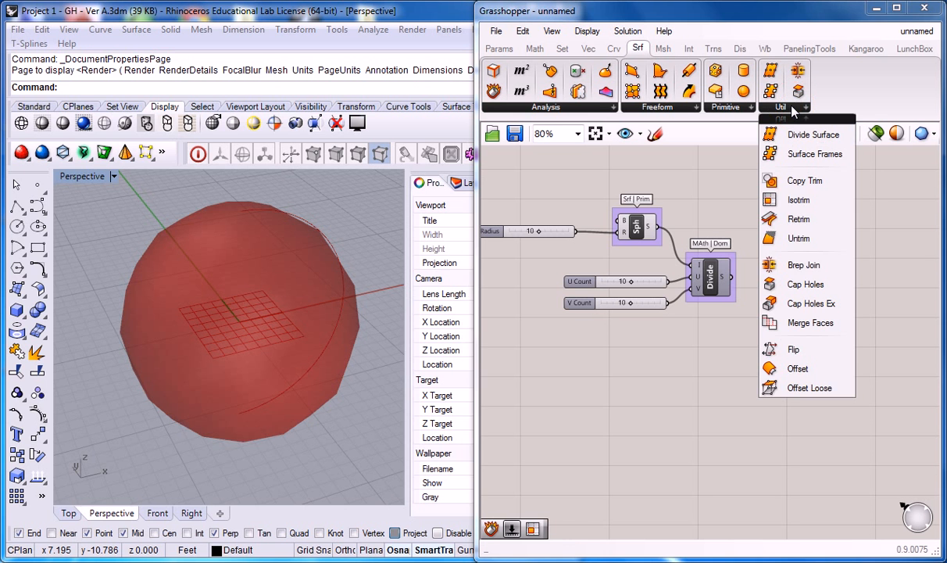
pyautogui.click(798, 200)
pyautogui.click(796, 220)
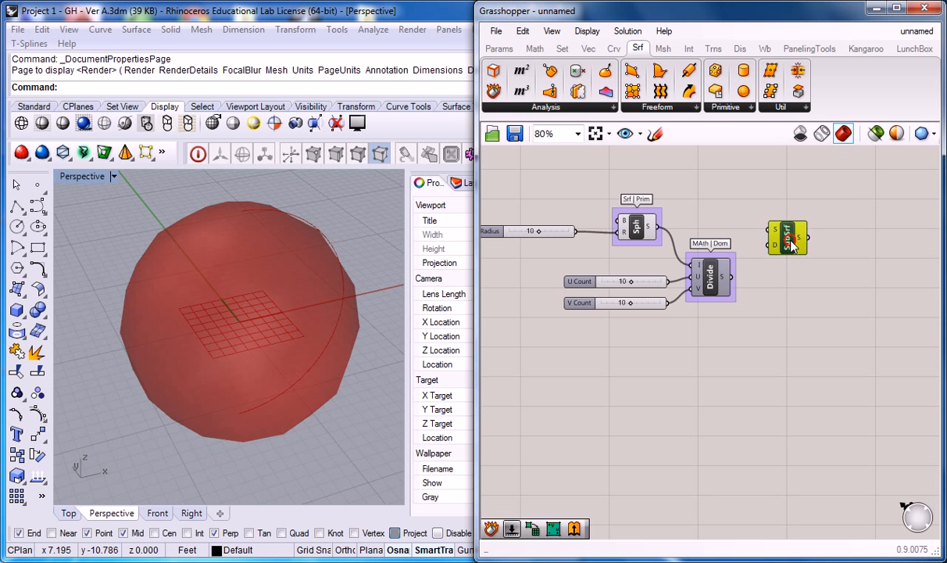
pyautogui.moveTo(801, 227); pyautogui.dragTo(799, 239)
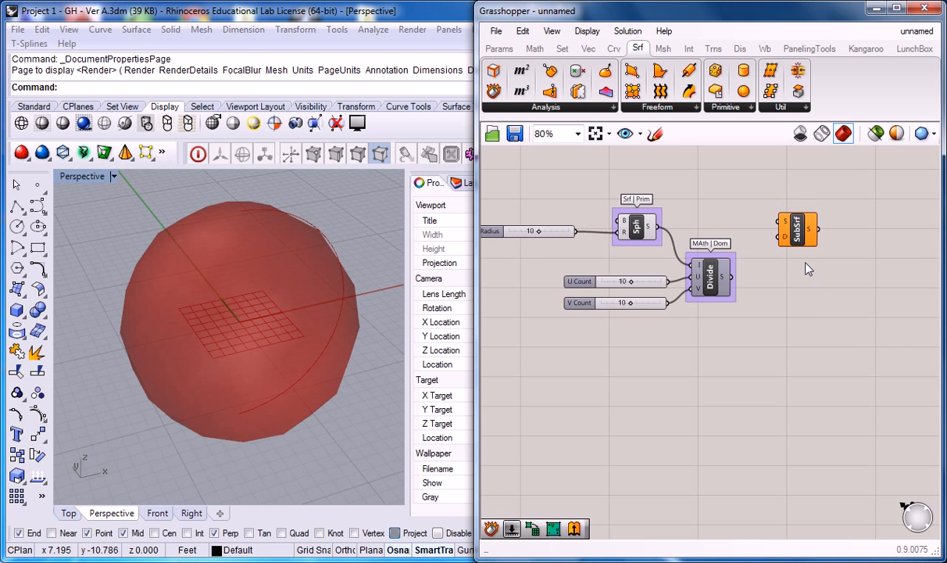
# - Connect the Divide component's segments to the Isotrim domain input and the sphere output to its surface input
pyautogui.click(711, 289)
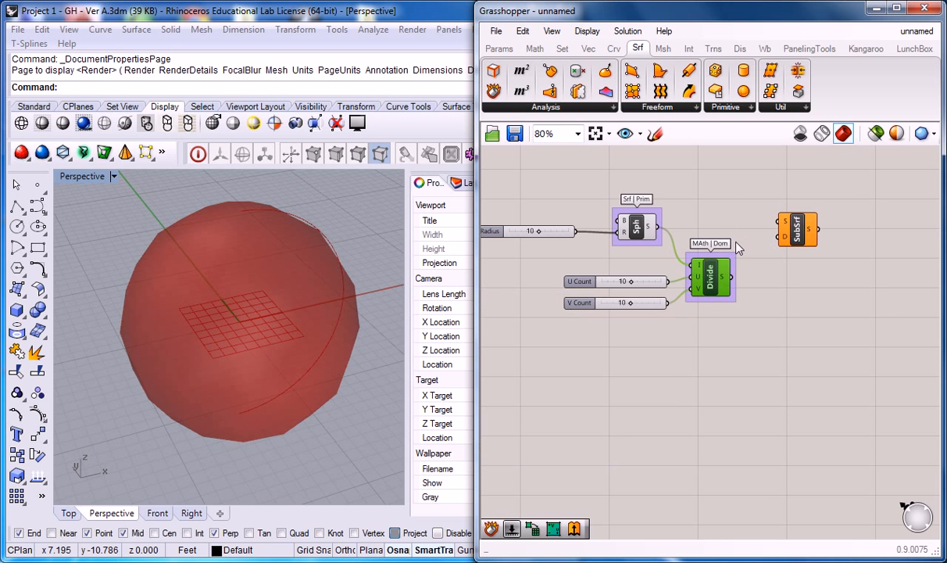
pyautogui.click(743, 221)
pyautogui.click(798, 240)
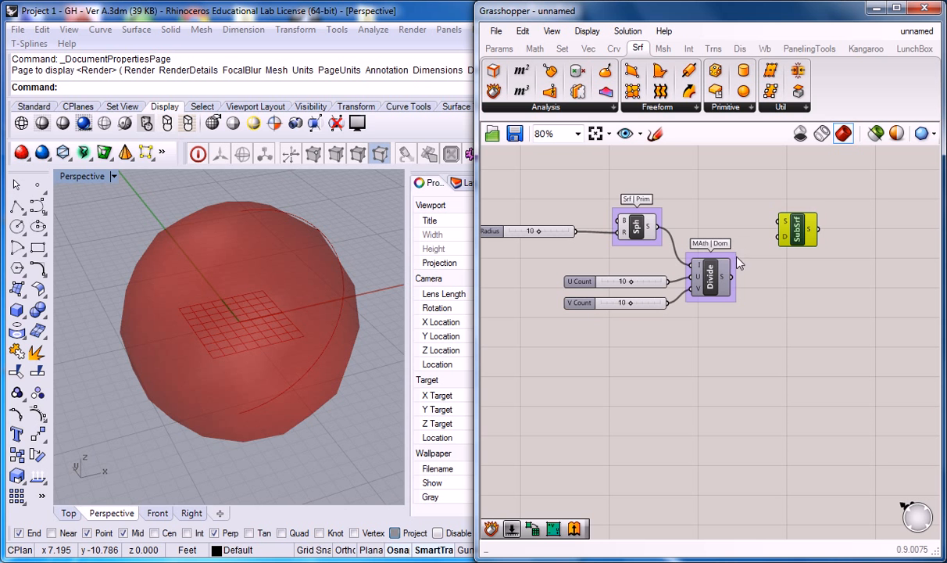
pyautogui.moveTo(732, 276)
pyautogui.mouseDown()
pyautogui.moveTo(760, 244)
pyautogui.moveTo(735, 273)
pyautogui.mouseUp()
pyautogui.moveTo(725, 280)
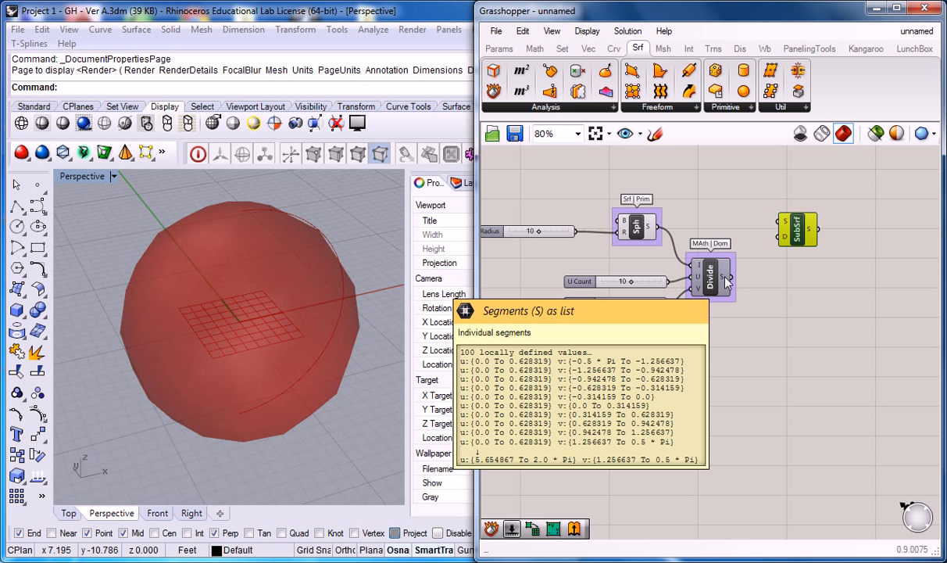
pyautogui.moveTo(735, 279); pyautogui.dragTo(785, 238)
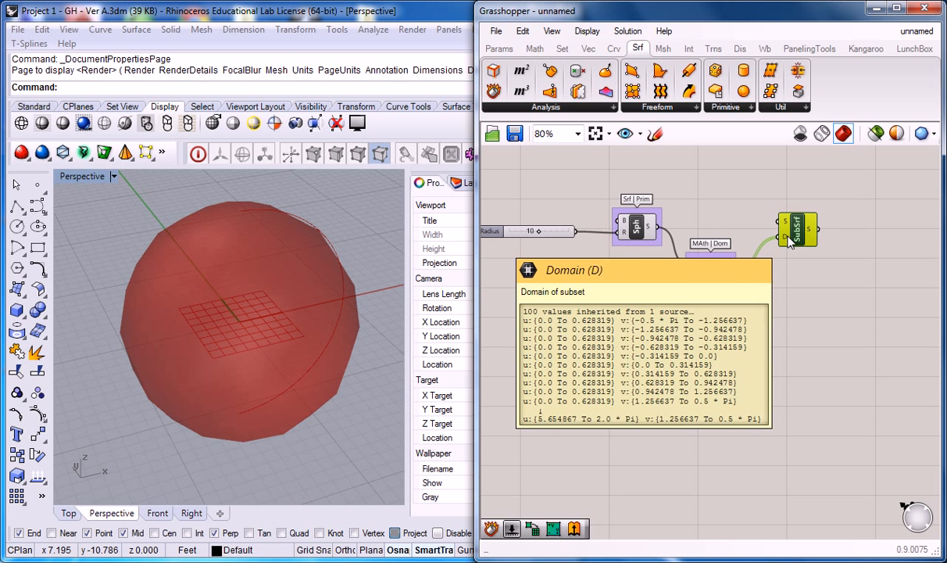
pyautogui.moveTo(648, 227); pyautogui.dragTo(797, 246)
pyautogui.click(797, 229)
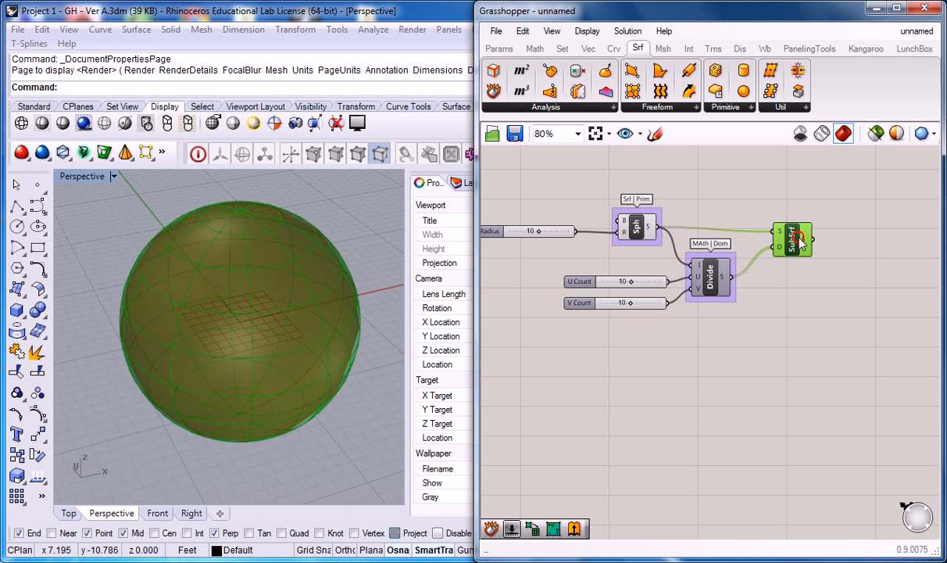
# - Group the Isotrim component and label its group "Srf | Util."
pyautogui.click(794, 222)
pyautogui.click(786, 197)
pyautogui.rightClick(799, 221)
pyautogui.write('Srf |')
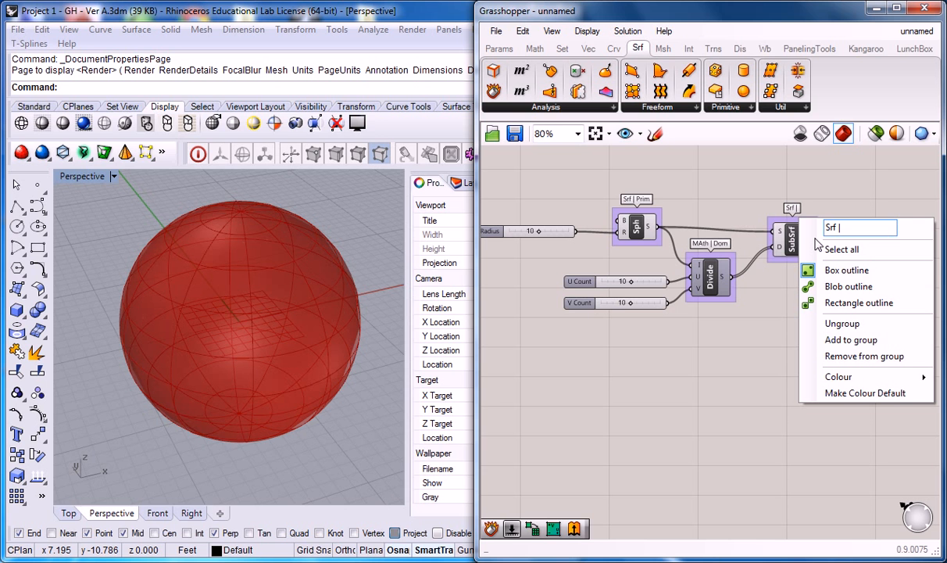
pyautogui.write(' Util.')
pyautogui.press('Return')
# - Nudge the Isotrim component into place and align the U Count and V Count sliders beneath the Radius slider
pyautogui.moveTo(793, 236); pyautogui.dragTo(790, 232)
pyautogui.click(633, 262)
pyautogui.moveTo(633, 263); pyautogui.dragTo(497, 323)
pyautogui.moveTo(583, 304); pyautogui.dragTo(492, 297)
# - Examine how the Sphere, Divide and Isotrim components are linked and what geometry each one previews
pyautogui.moveTo(801, 165); pyautogui.dragTo(567, 319)
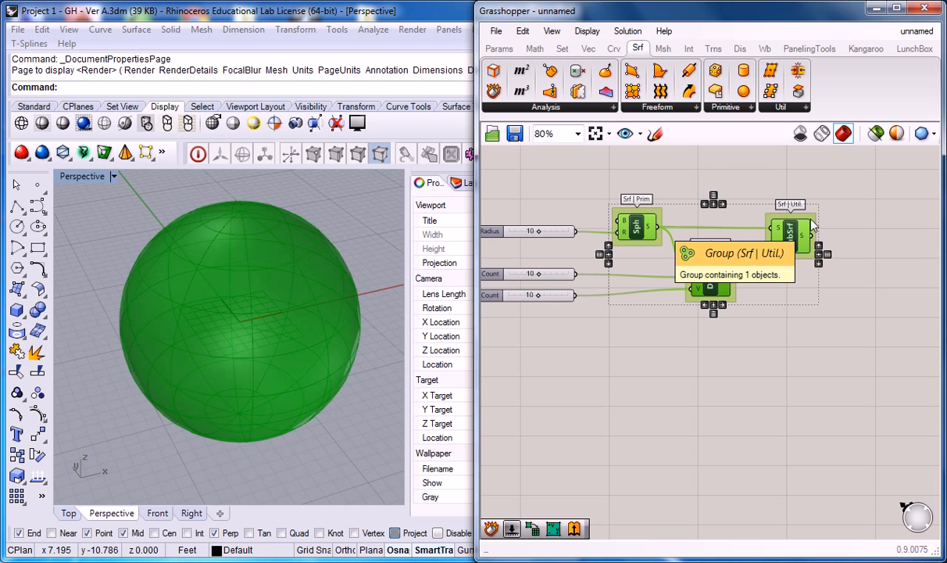
pyautogui.click(867, 204)
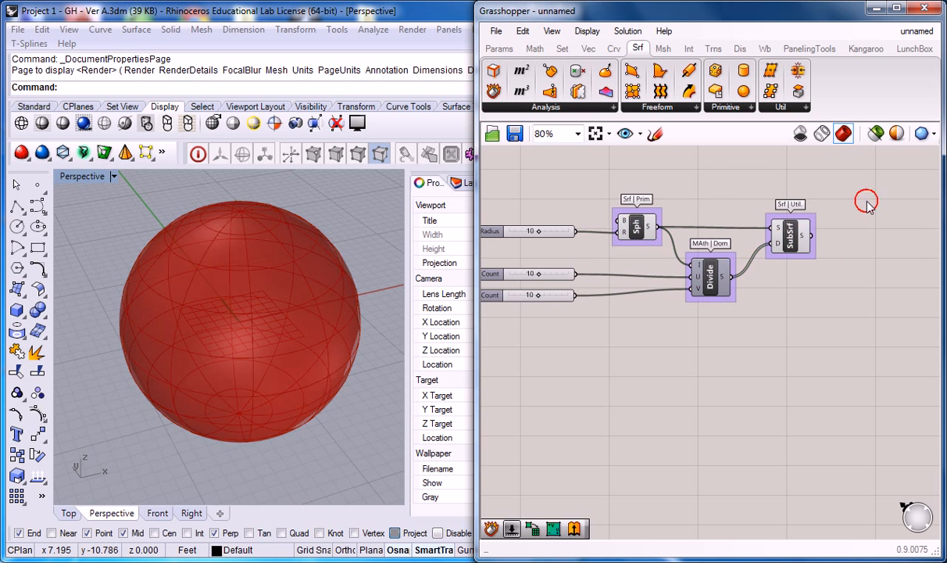
pyautogui.moveTo(688, 194); pyautogui.dragTo(615, 246)
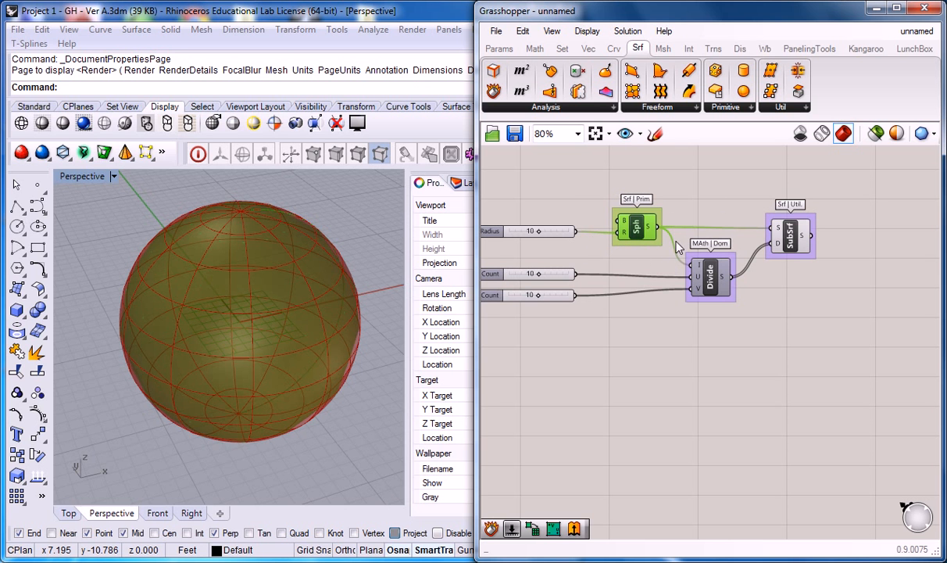
pyautogui.click(790, 234)
pyautogui.moveTo(845, 186); pyautogui.dragTo(704, 332)
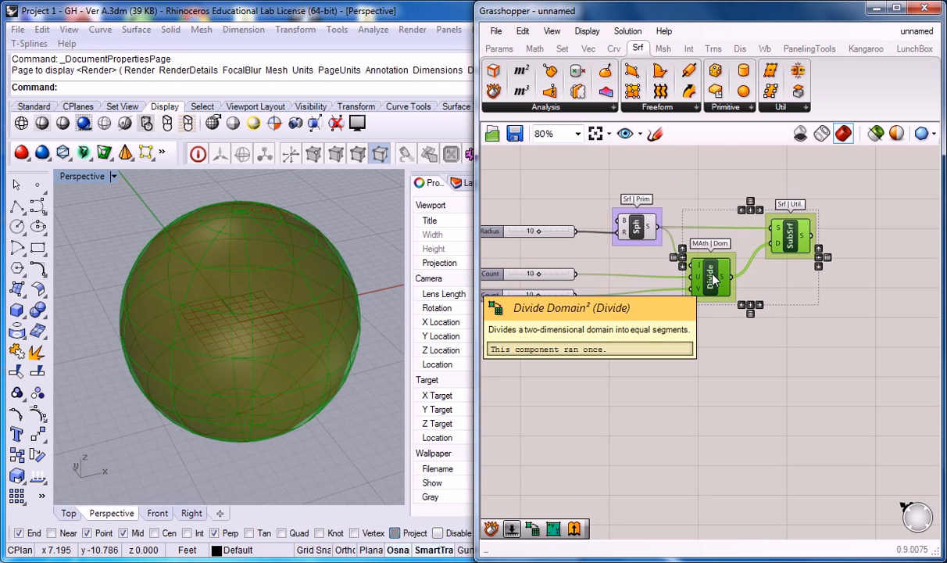
pyautogui.click(771, 361)
pyautogui.moveTo(828, 347); pyautogui.dragTo(764, 361, button='right')
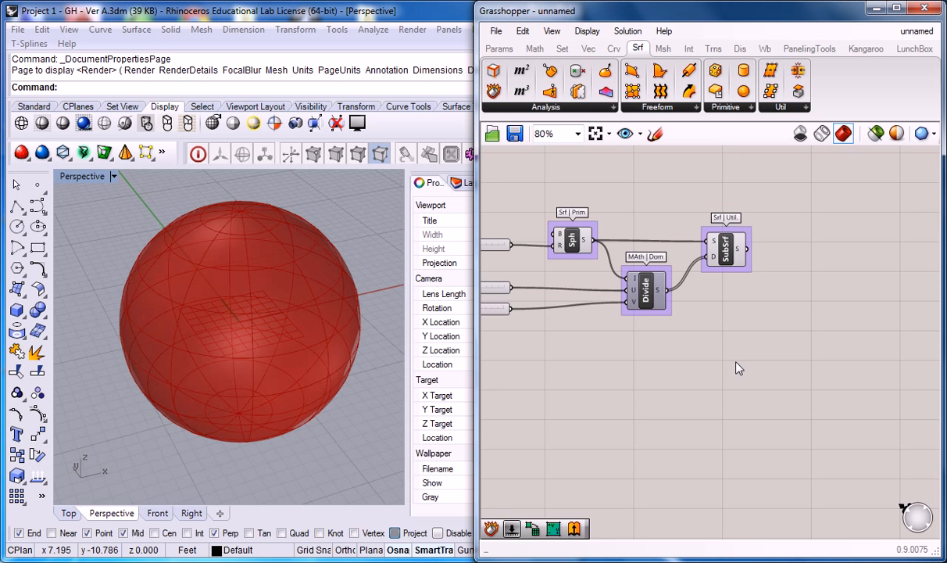
pyautogui.click(751, 320)
pyautogui.moveTo(647, 327); pyautogui.dragTo(699, 322, button='right')
pyautogui.moveTo(773, 330); pyautogui.dragTo(710, 326, button='right')
# - Turn off the Sphere component's preview and inspect the remaining surface patches in the Rhino viewport
pyautogui.click(715, 243)
pyautogui.click(563, 238)
pyautogui.rightClick(571, 245)
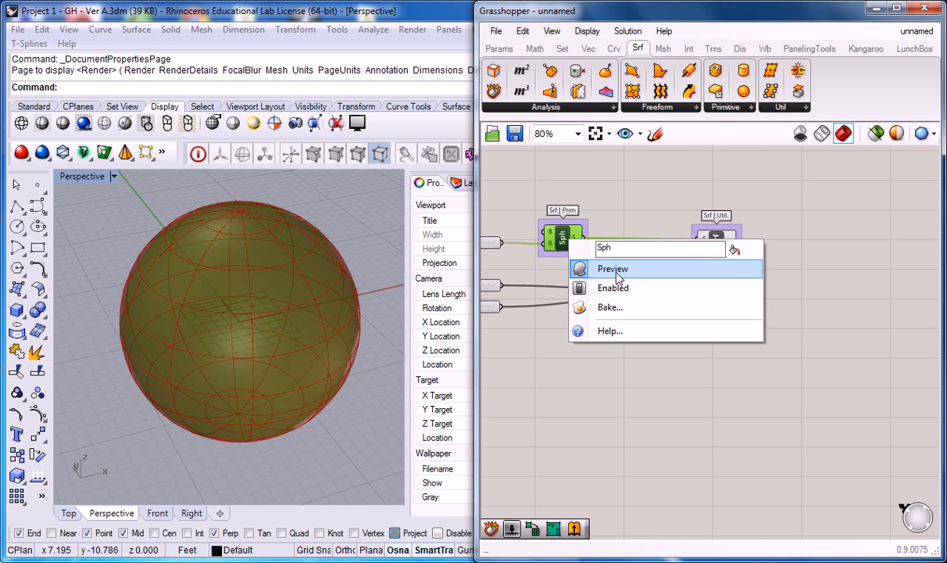
pyautogui.click(594, 268)
pyautogui.moveTo(243, 324); pyautogui.dragTo(189, 319, button='right')
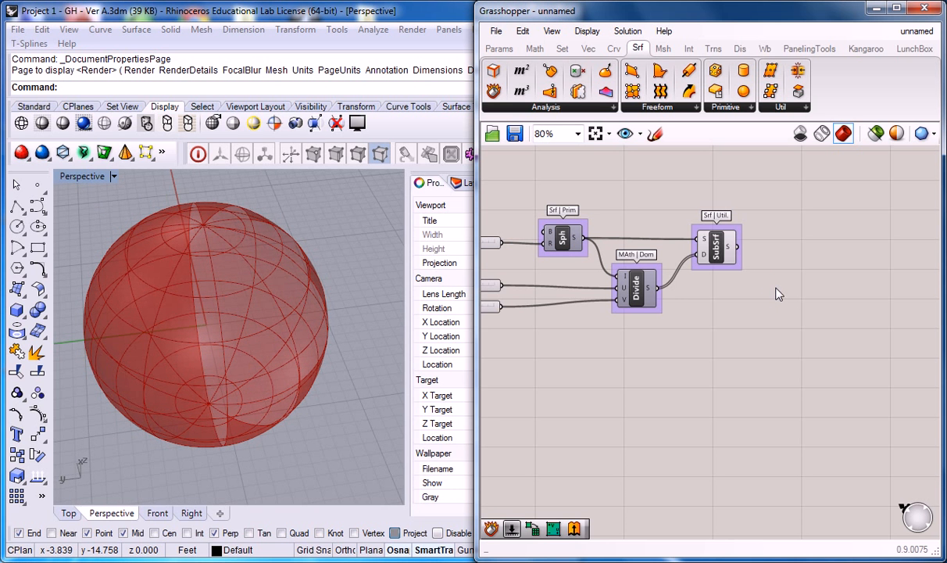
# - Add a Deconstruct Brep component after Isotrim and connect the Isotrim output to its B input
pyautogui.moveTo(778, 294); pyautogui.dragTo(666, 295, button='right')
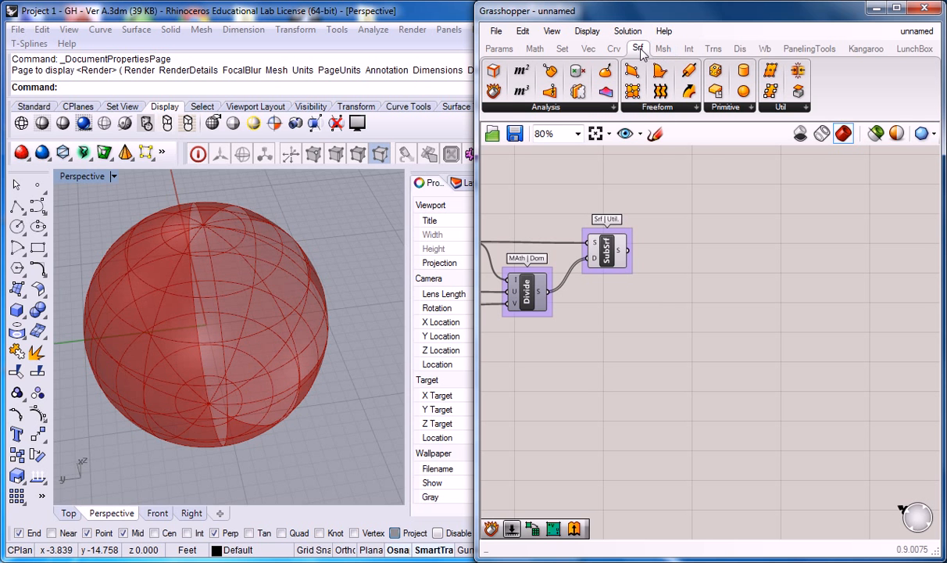
pyautogui.moveTo(640, 52)
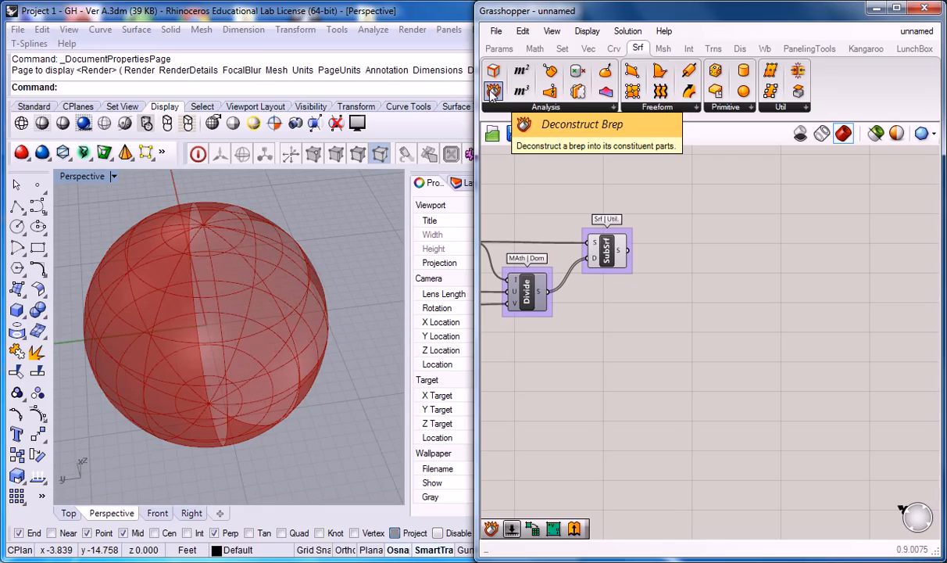
pyautogui.moveTo(492, 92); pyautogui.dragTo(653, 256)
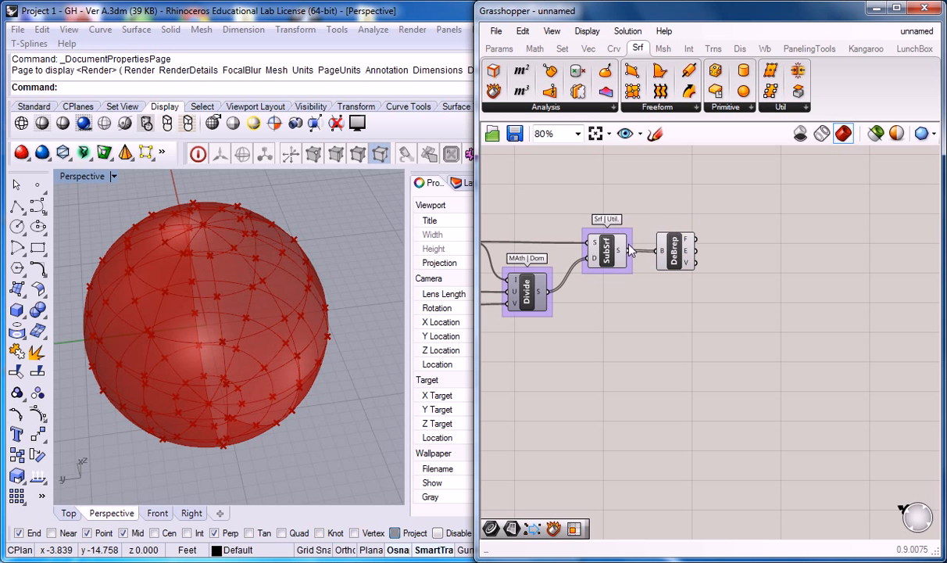
# - Group the Deconstruct Brep component and label its group "Srf | Analysis"
pyautogui.click(673, 250)
pyautogui.hotkey('ctrl', 'g')
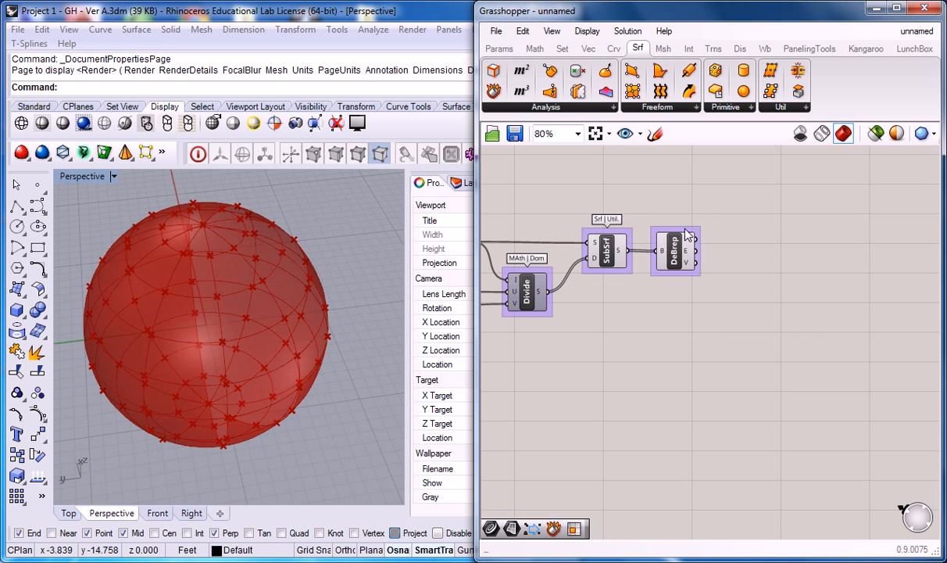
pyautogui.rightClick(686, 231)
pyautogui.write('S')
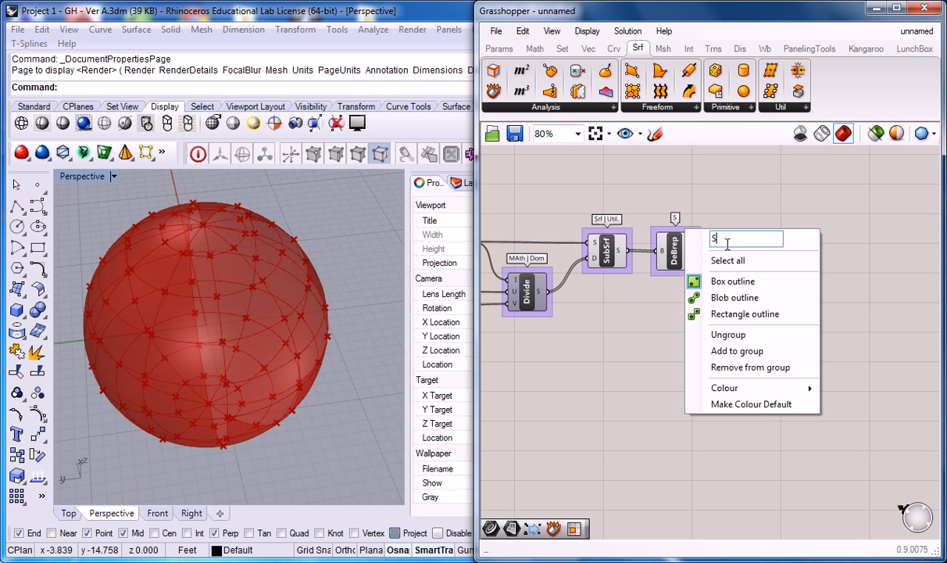
pyautogui.write('rf | Analaysis')
pyautogui.press('Left')
pyautogui.press('Left')
pyautogui.press('Left')
pyautogui.press('Left')
pyautogui.press('BackSpace')
pyautogui.press('BackSpace')
pyautogui.click(785, 184)
# - Shift the Deconstruct Brep component slightly farther from the Isotrim component
pyautogui.moveTo(766, 226); pyautogui.dragTo(759, 227, button='right')
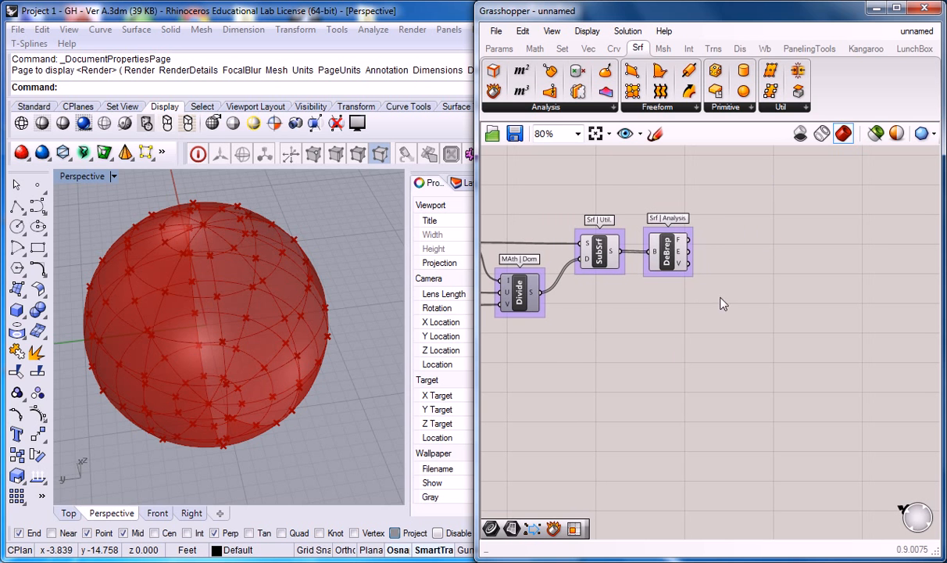
pyautogui.moveTo(662, 258); pyautogui.dragTo(668, 258)
pyautogui.click(685, 291)
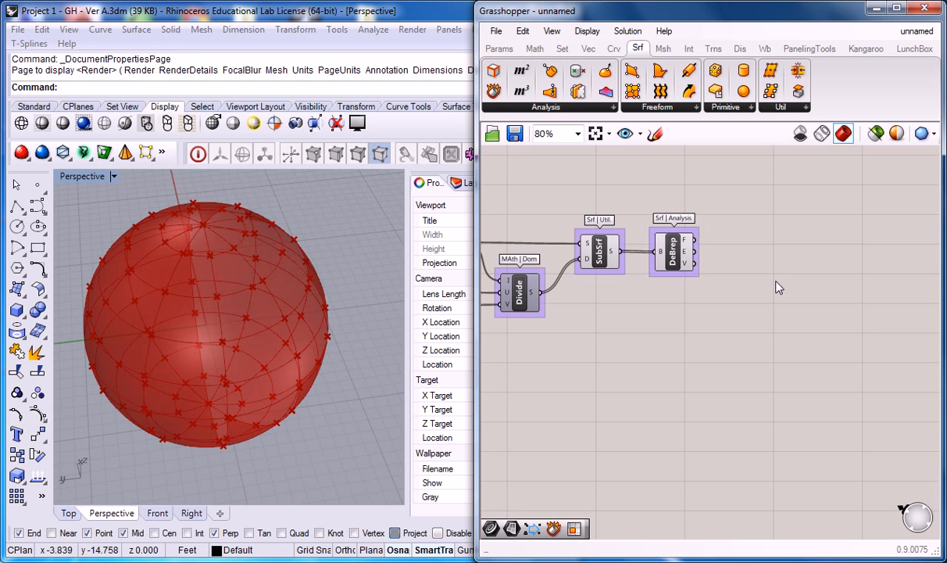
# - Add a Scale component to the canvas after the Deconstruct Brep component
pyautogui.moveTo(797, 222); pyautogui.dragTo(668, 229, button='right')
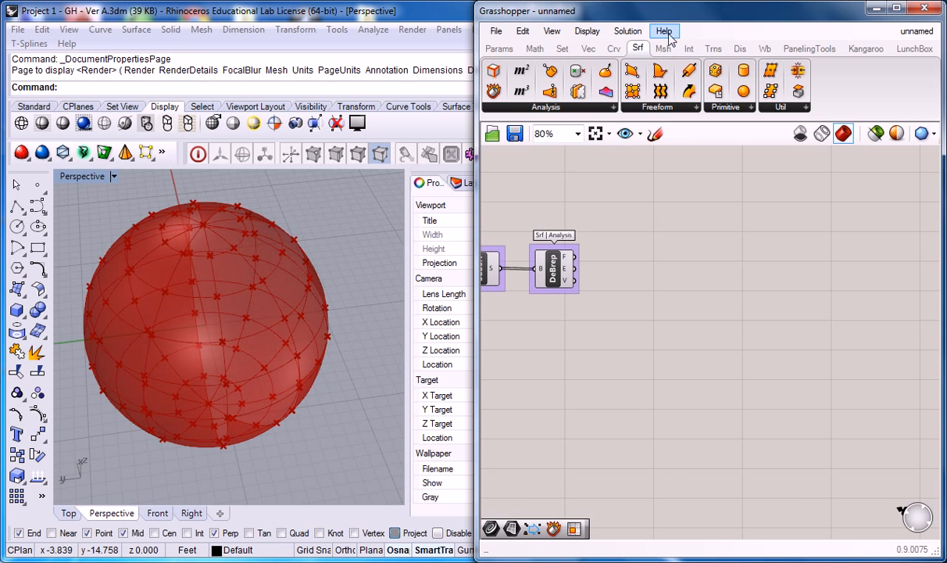
pyautogui.moveTo(571, 259)
pyautogui.click(712, 49)
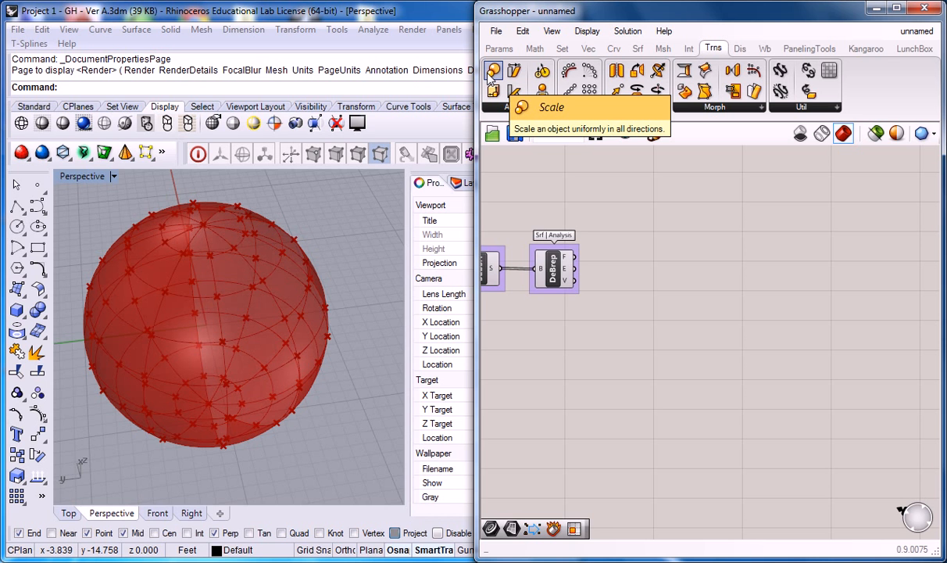
pyautogui.moveTo(492, 74); pyautogui.dragTo(702, 263)
pyautogui.click(627, 244)
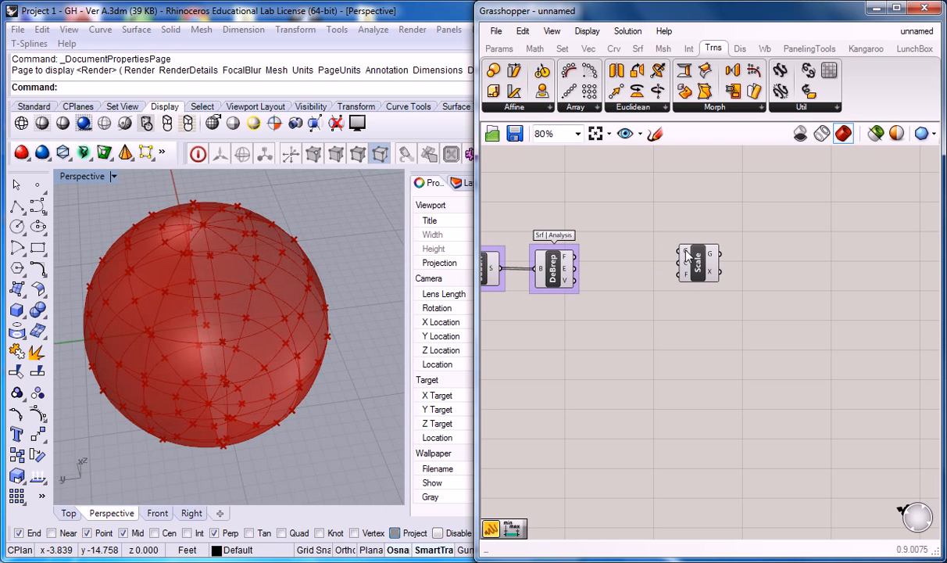
# - Connect the Faces output of Deconstruct Brep to the Scale component's geometry input and inspect the scaled patches in the viewport
pyautogui.moveTo(686, 257)
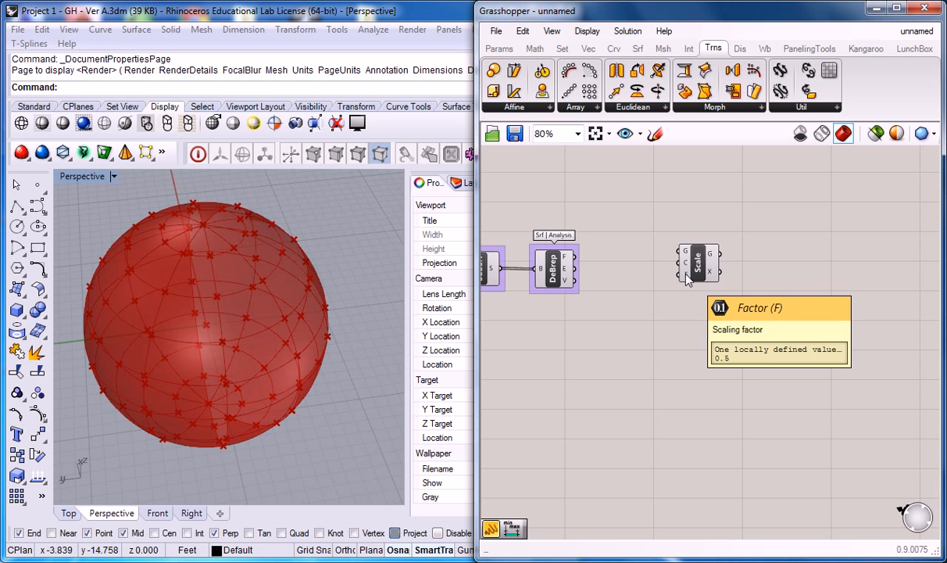
pyautogui.moveTo(569, 262)
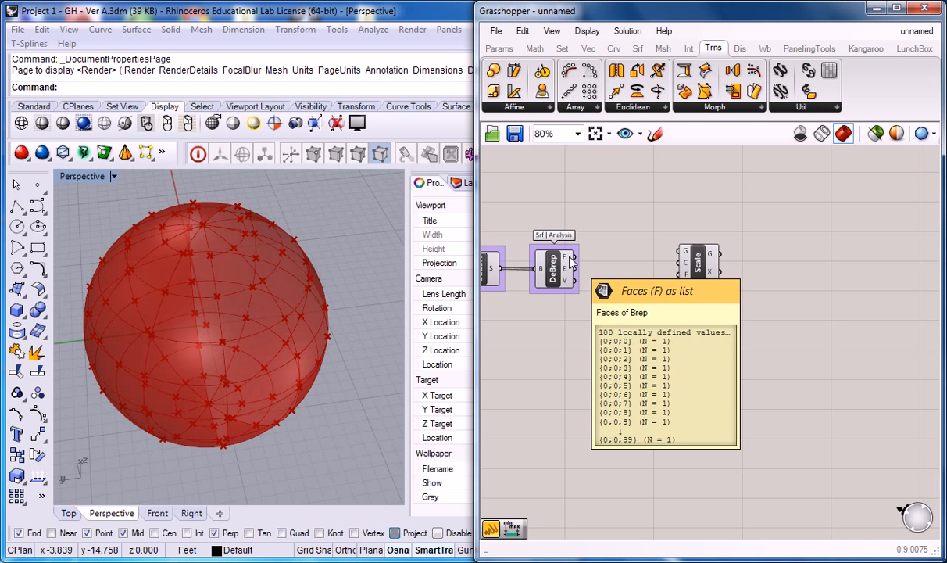
pyautogui.moveTo(569, 262); pyautogui.dragTo(678, 251)
pyautogui.moveTo(336, 344); pyautogui.dragTo(211, 339, button='right')
pyautogui.scroll(5, 213, 360)
pyautogui.scroll(-7, 220, 357)
pyautogui.scroll(4, 240, 341)
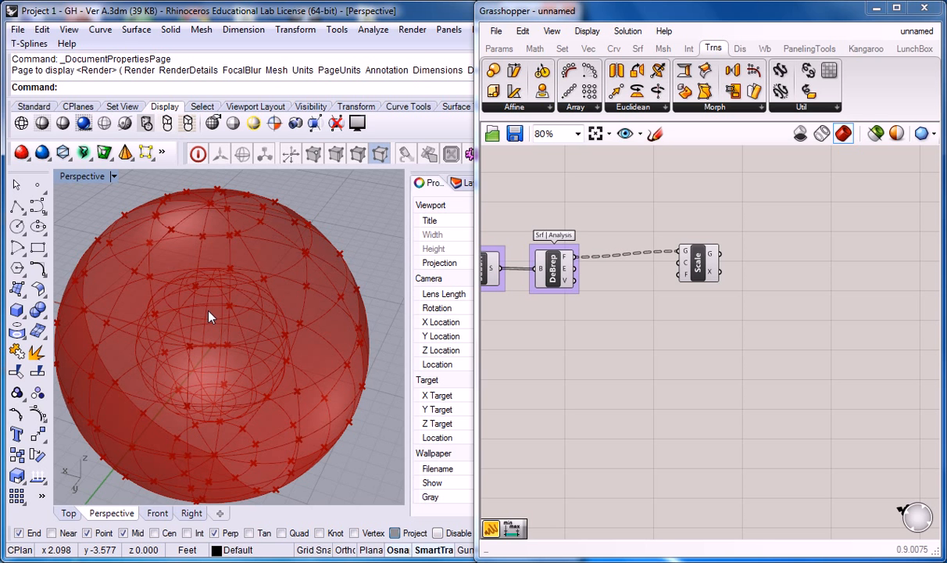
# - Create a number slider with the value 5 and connect it to the Scale component's F input
pyautogui.moveTo(687, 280)
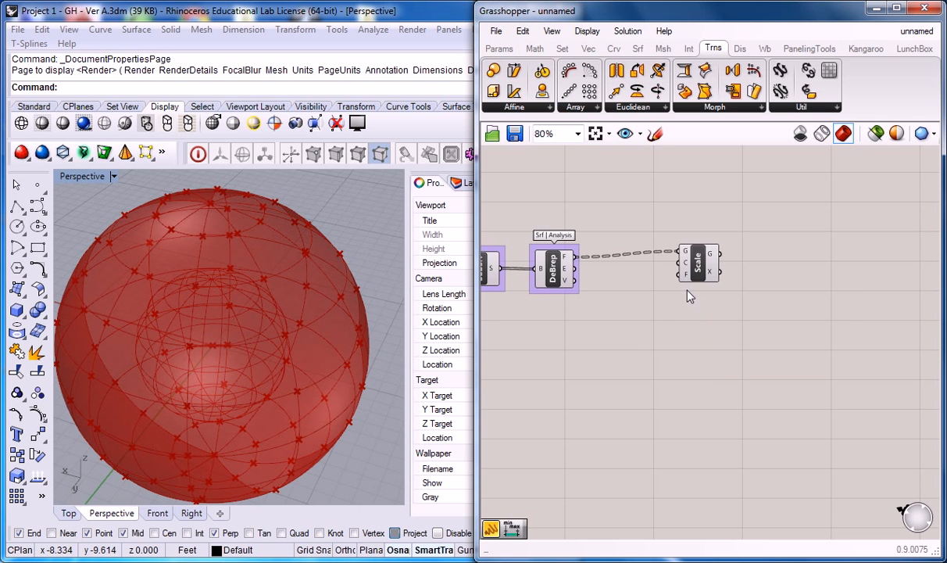
pyautogui.doubleClick(639, 328)
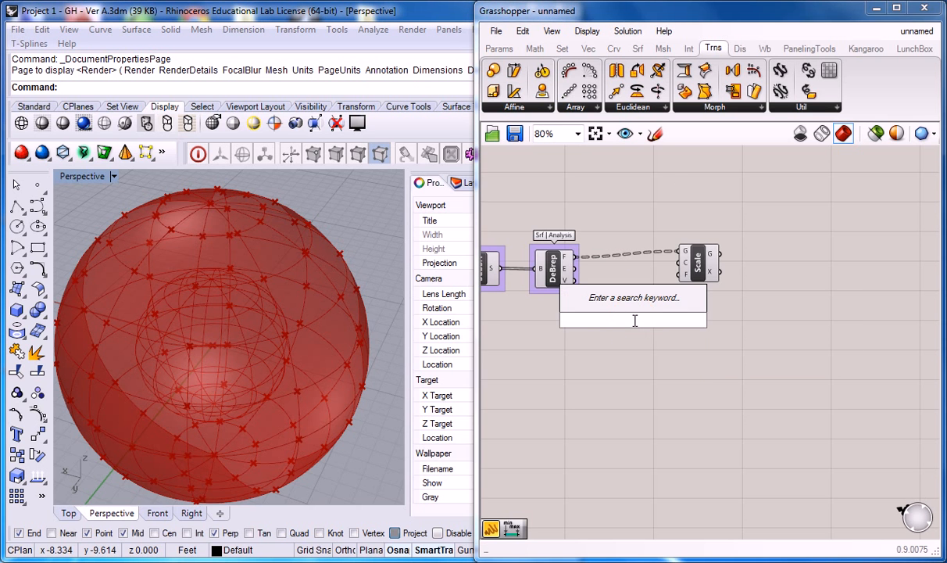
pyautogui.write('5')
pyautogui.press('Return')
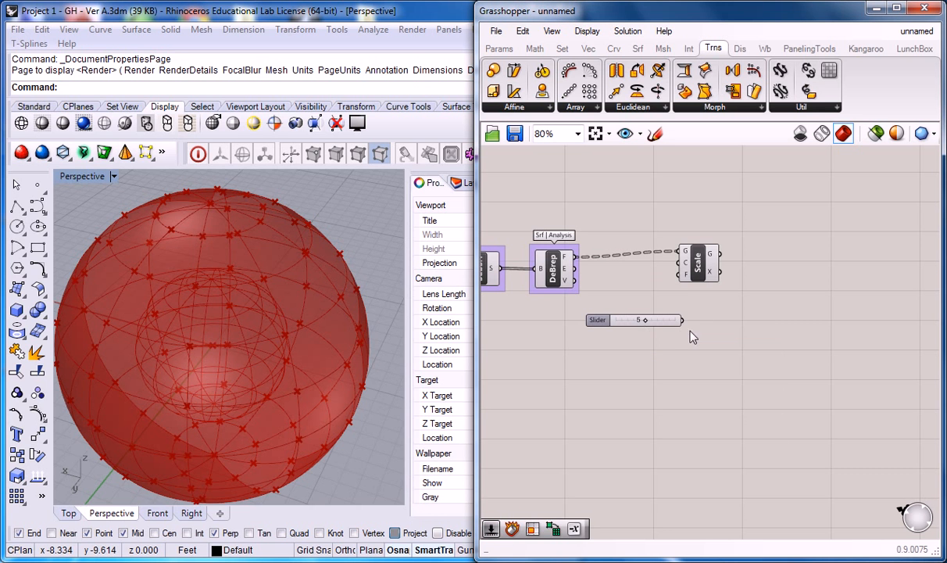
pyautogui.moveTo(683, 320); pyautogui.dragTo(677, 274)
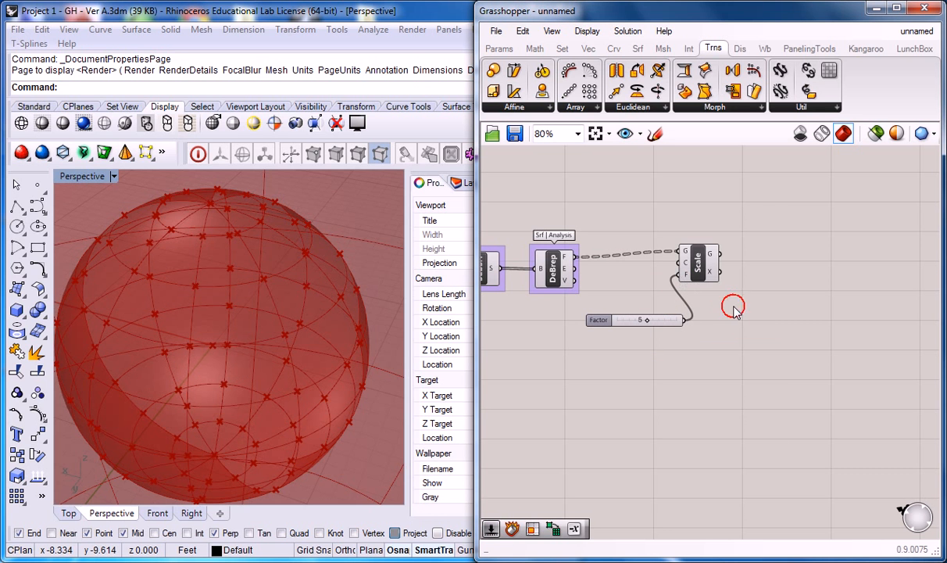
# - Group the Scale component and label its group "Trans |Affine"
pyautogui.click(701, 265)
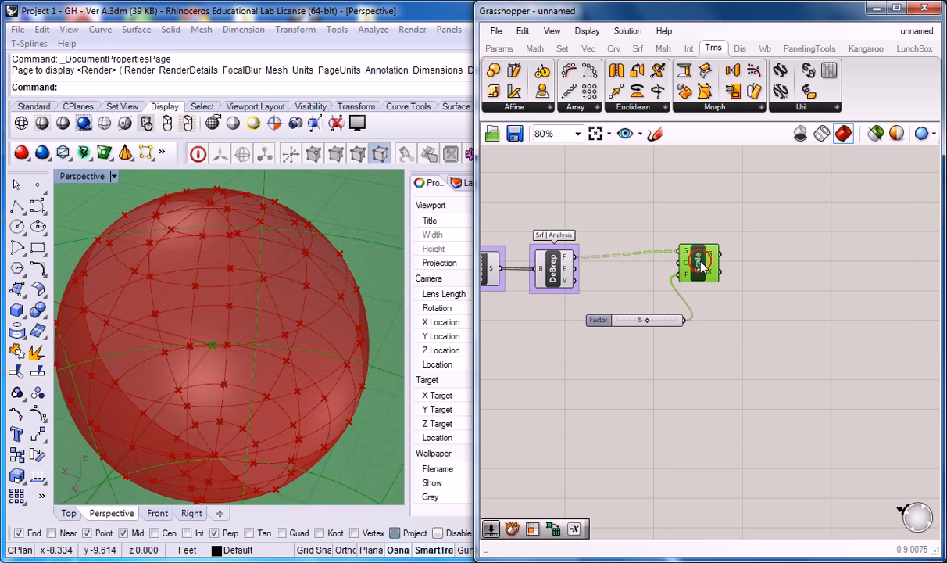
pyautogui.hotkey('ctrl', 'g')
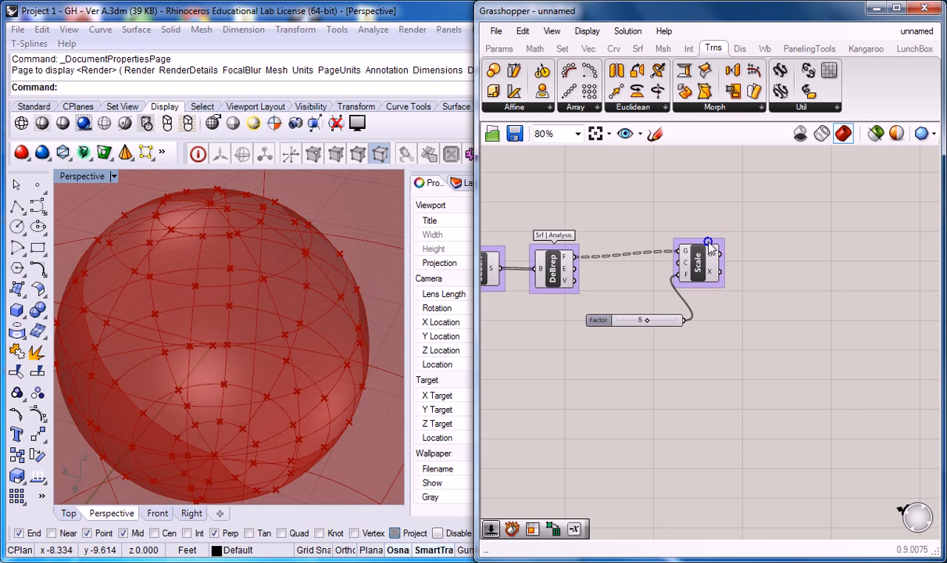
pyautogui.rightClick(708, 244)
pyautogui.write('Trans |')
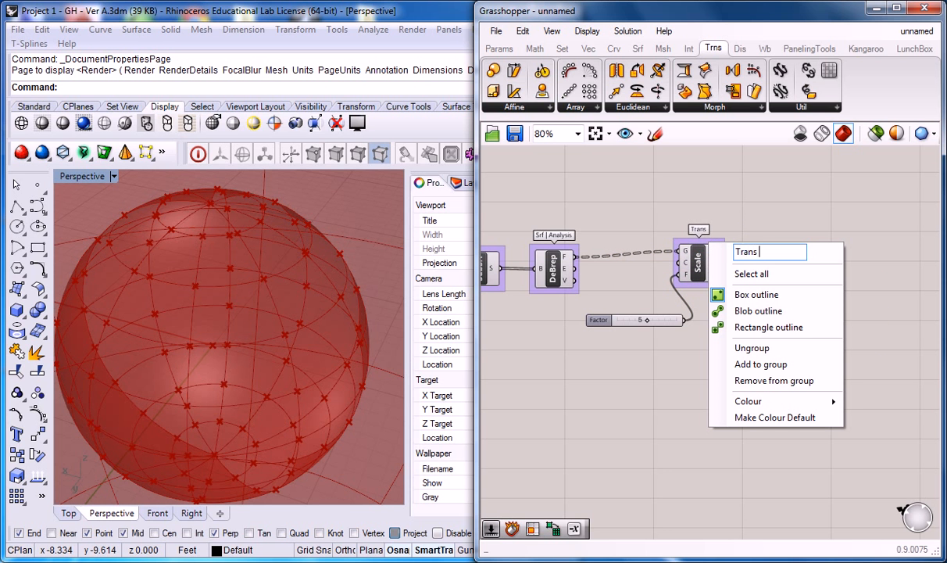
pyautogui.write('Affine')
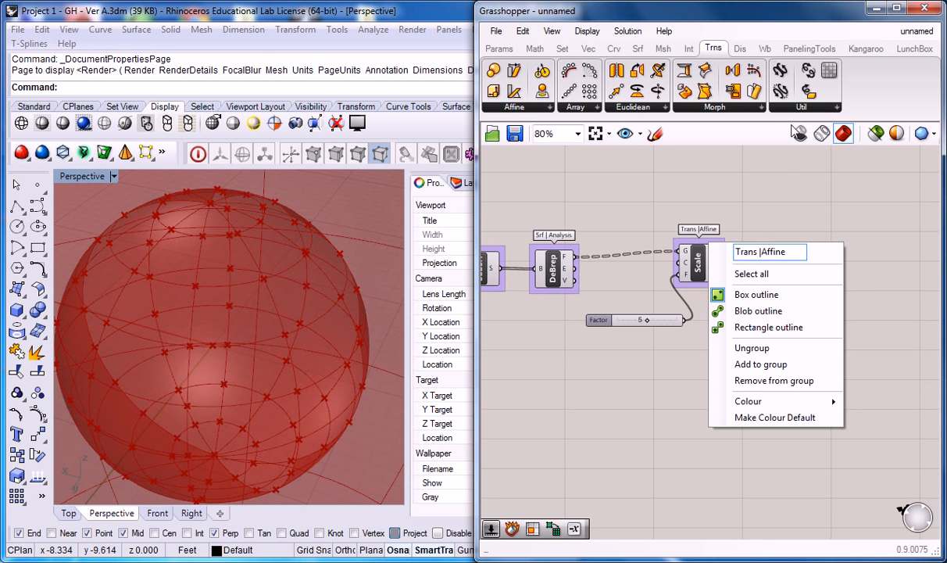
pyautogui.click(744, 202)
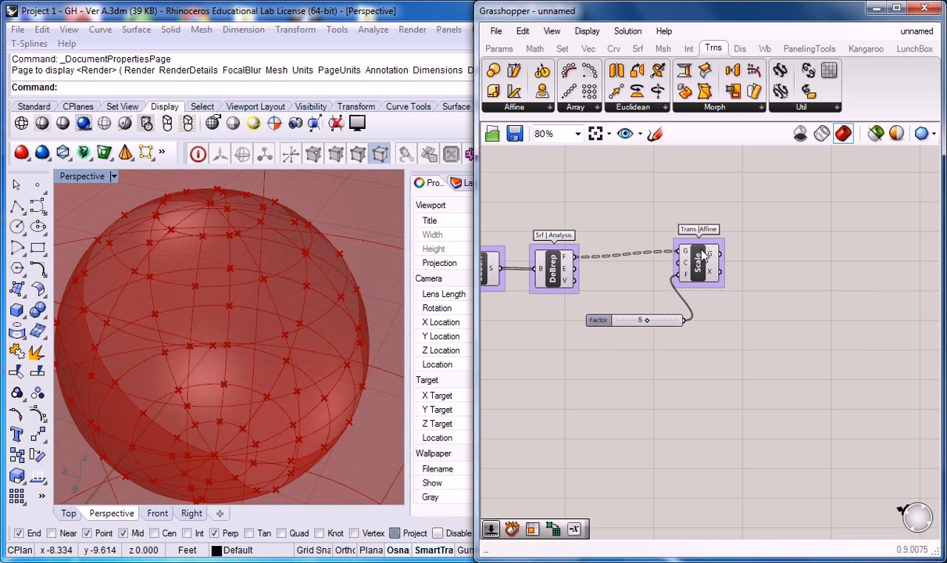
# - Test the scaling with the Factor slider set to 7 and delete the slider
pyautogui.click(632, 321)
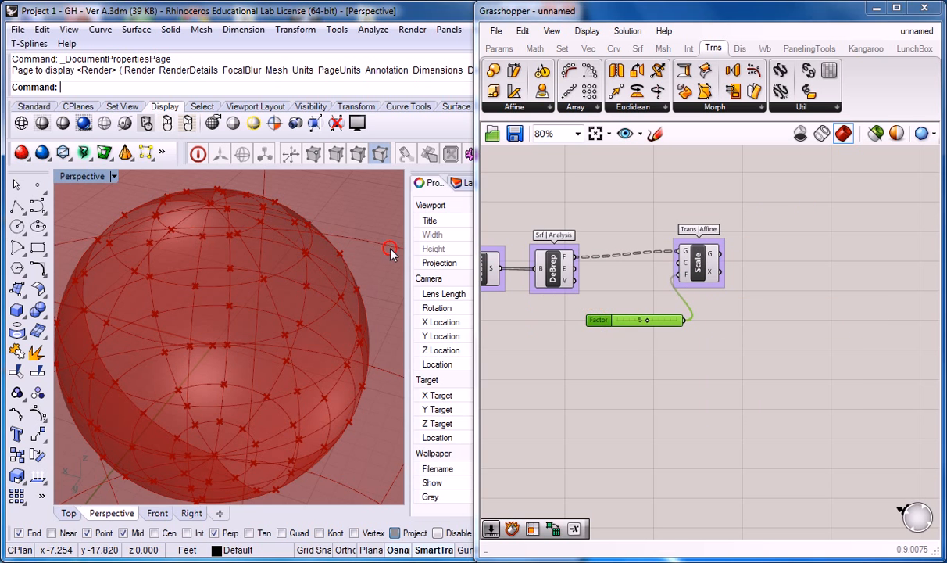
pyautogui.scroll(-3, 389, 252)
pyautogui.keyDown('shift'); pyautogui.moveTo(389, 252); pyautogui.dragTo(261, 327, button='right'); pyautogui.keyUp('shift')
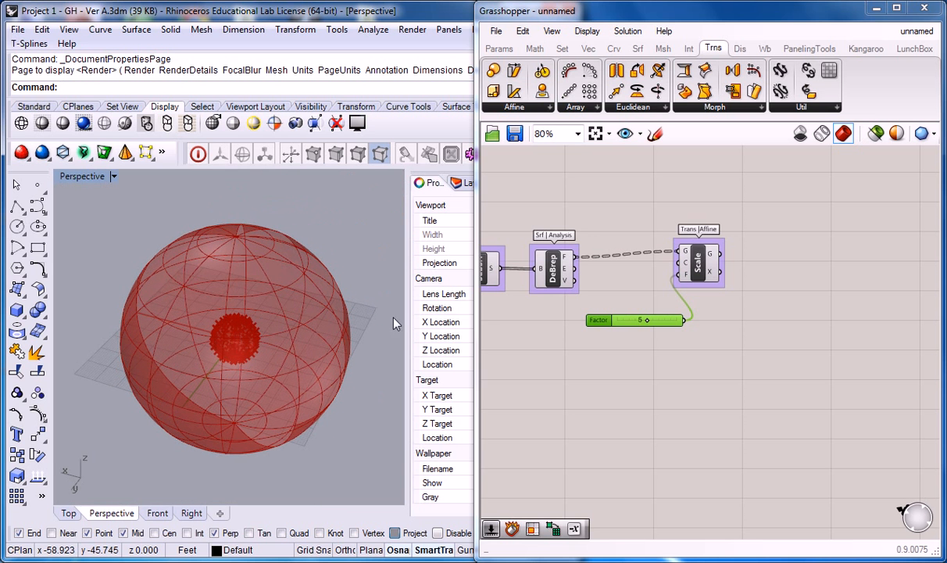
pyautogui.moveTo(646, 324)
pyautogui.mouseDown()
pyautogui.moveTo(606, 323)
pyautogui.moveTo(660, 325)
pyautogui.mouseUp()
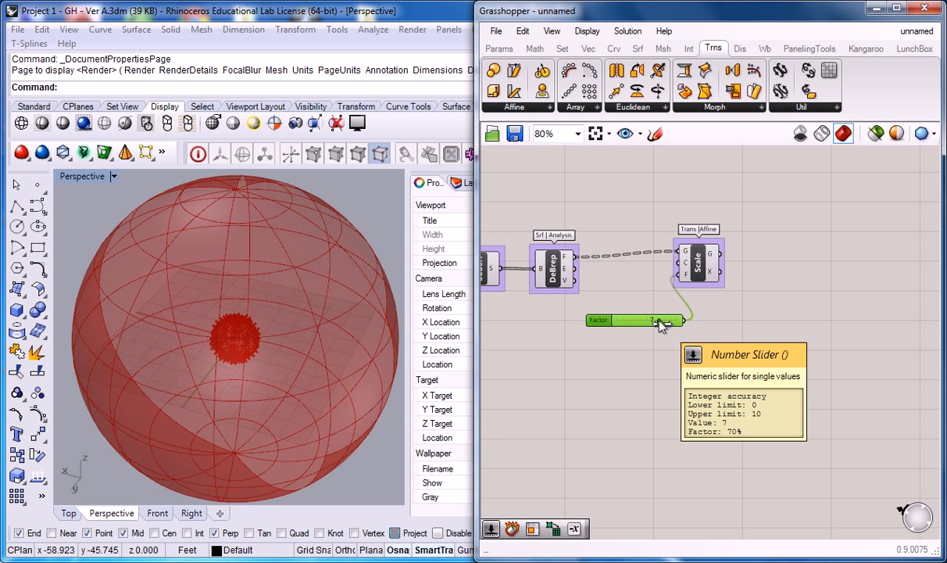
pyautogui.click(599, 320)
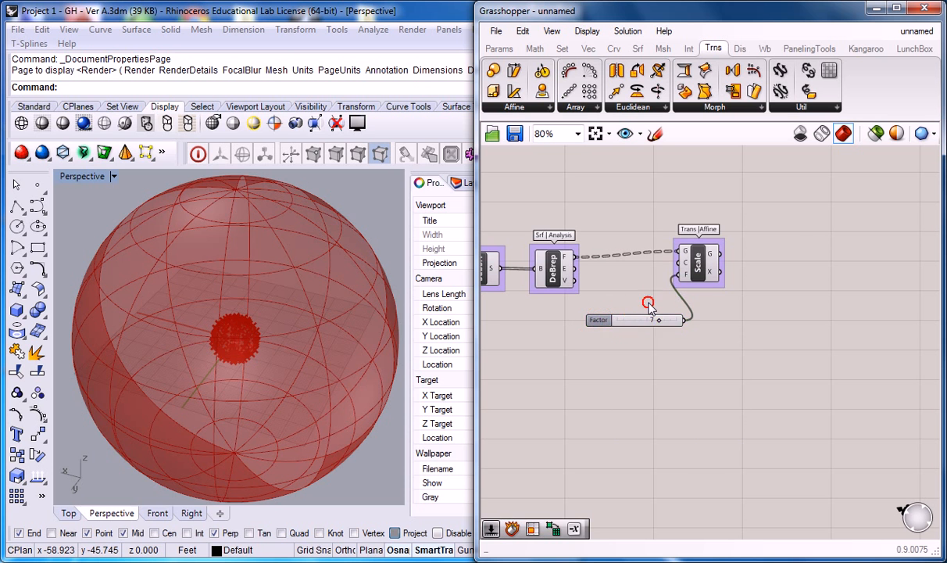
pyautogui.press('Delete')
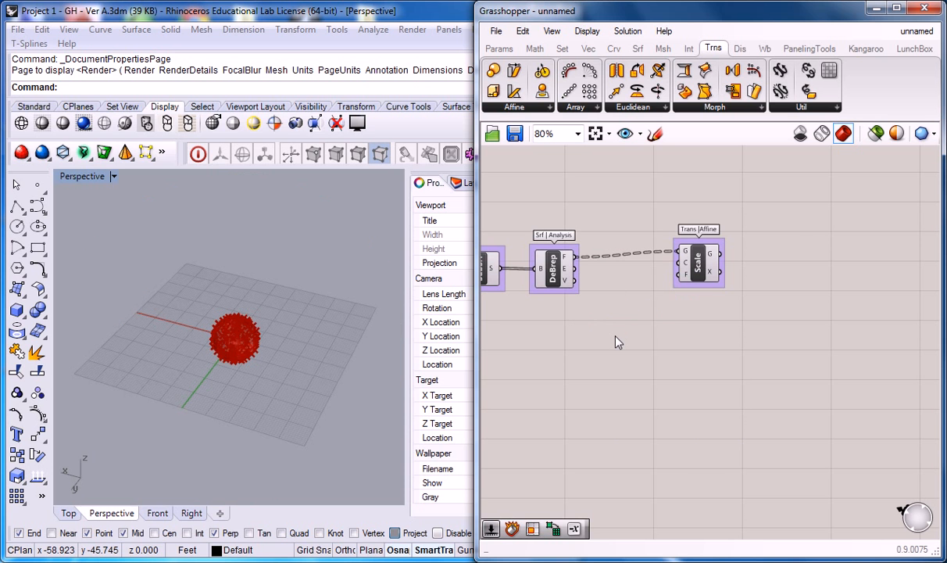
# - Delete the Scale component together with its group and zoom in on the subdivided sphere in the viewport
pyautogui.moveTo(754, 195); pyautogui.dragTo(633, 302)
pyautogui.press('Delete')
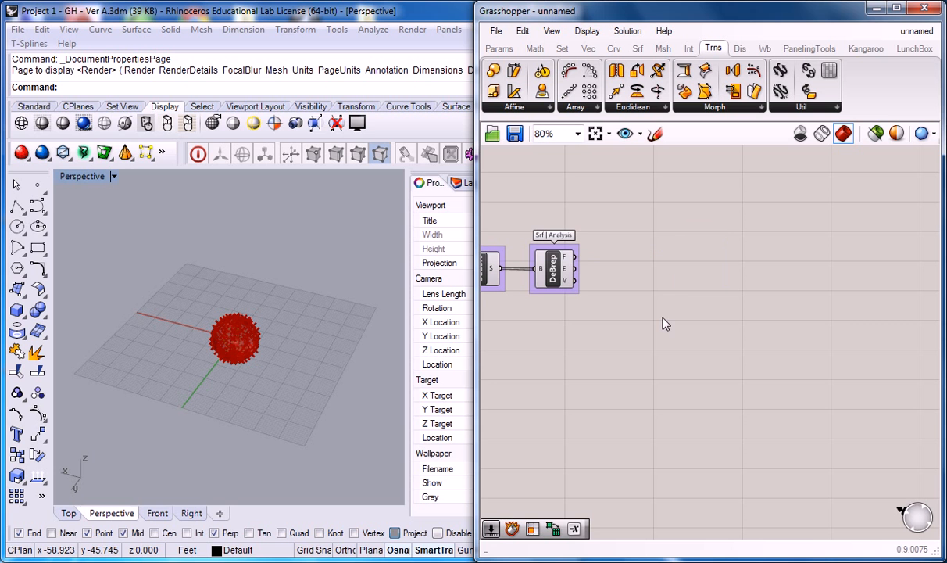
pyautogui.click(367, 357)
pyautogui.scroll(3, 234, 356)
pyautogui.scroll(5, 239, 348)
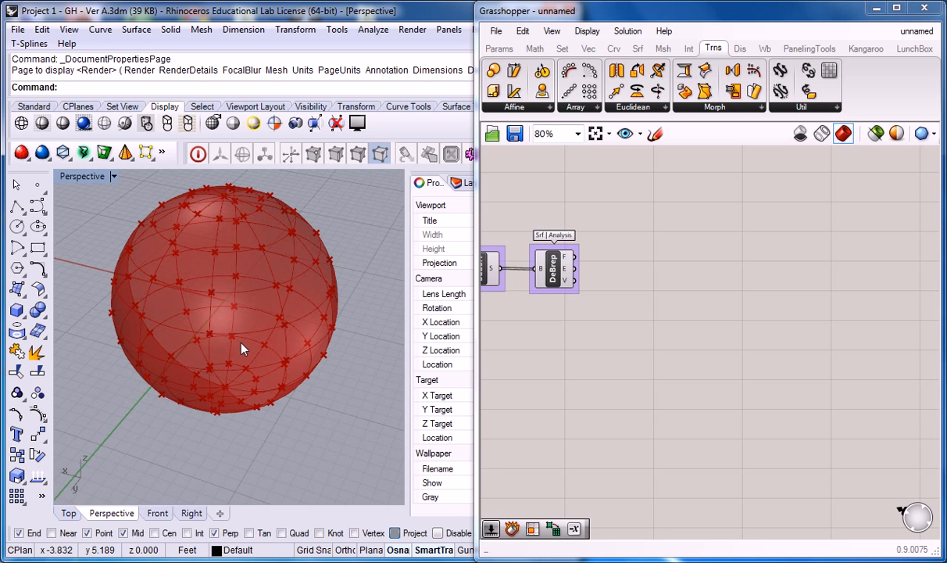
# - Add a Euclidean Move component to the canvas beside Deconstruct Brep
pyautogui.click(622, 108)
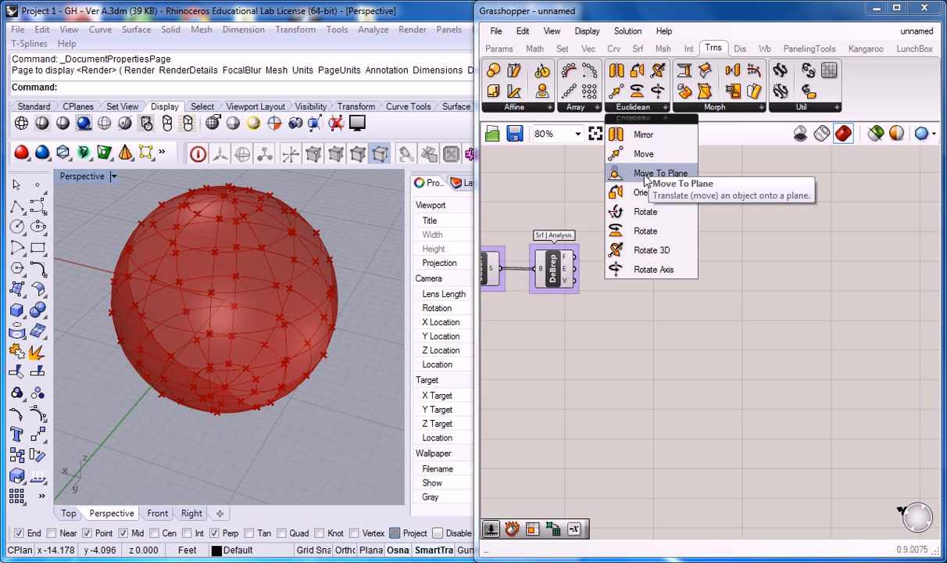
pyautogui.click(511, 107)
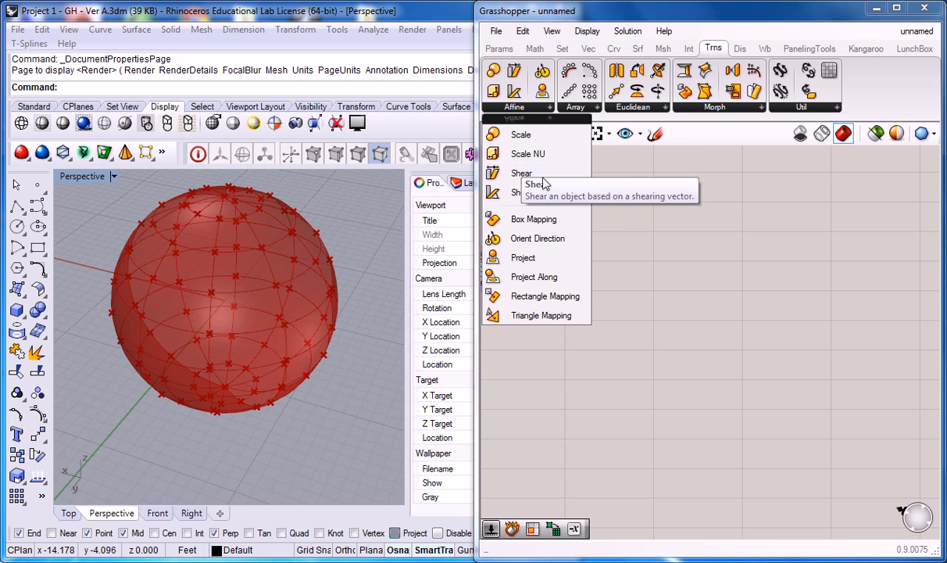
pyautogui.click(641, 108)
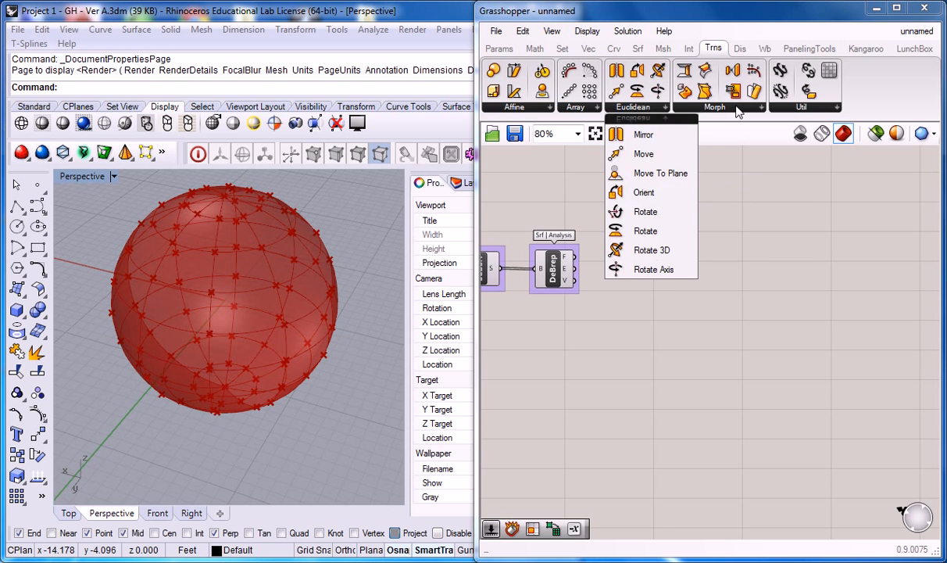
pyautogui.click(707, 106)
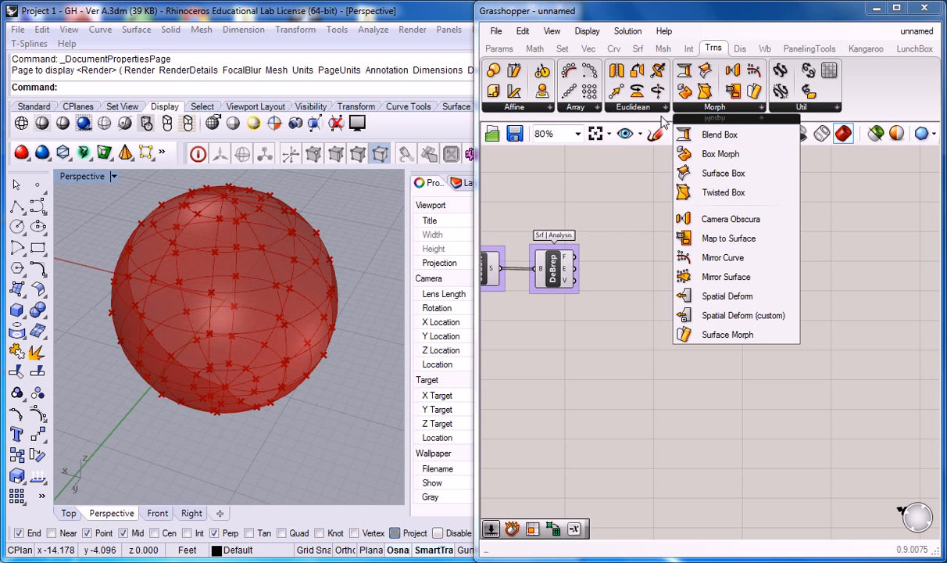
pyautogui.click(627, 107)
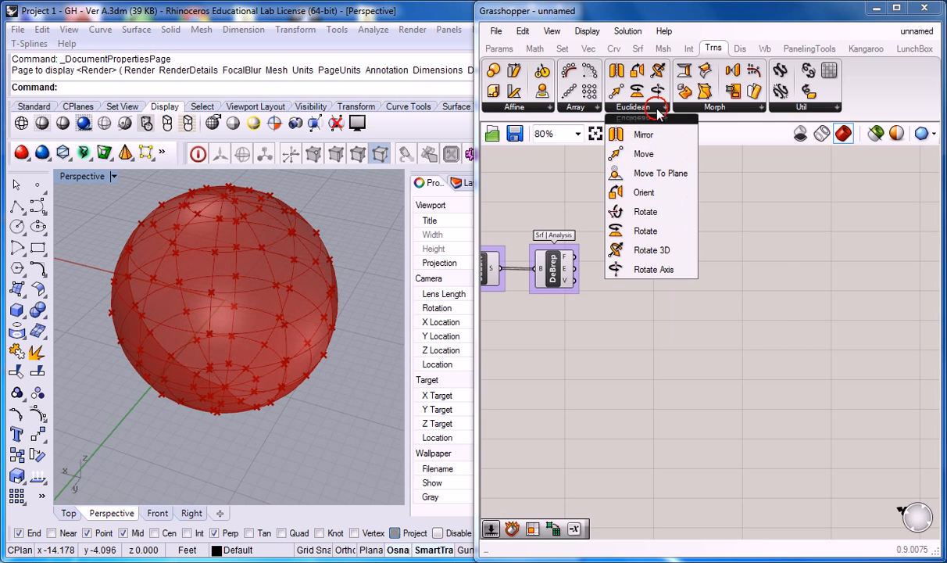
pyautogui.click(643, 154)
pyautogui.click(709, 280)
pyautogui.click(682, 228)
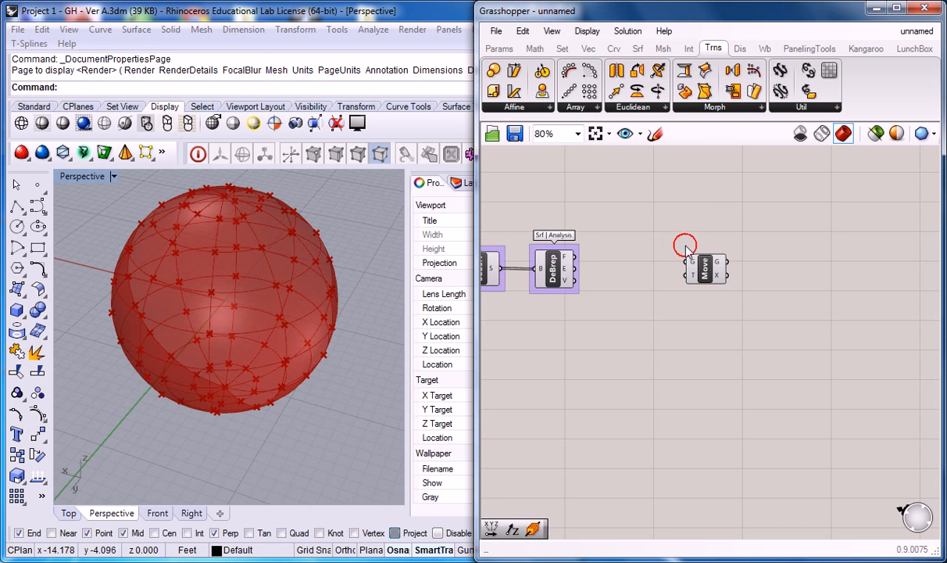
# - Group the Move component and label its group "Trans | Euclid."
pyautogui.click(697, 261)
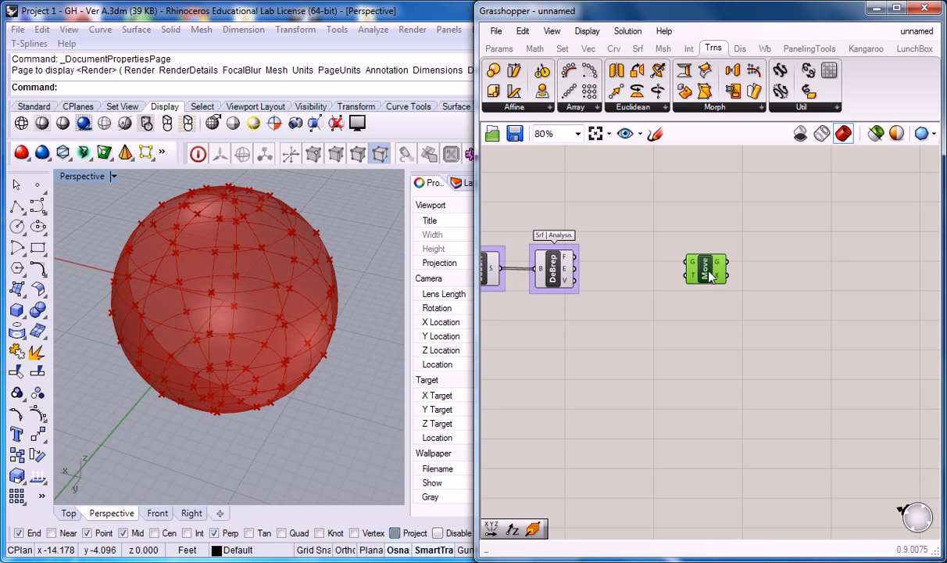
pyautogui.hotkey('ctrl', 'g')
pyautogui.rightClick(716, 256)
pyautogui.write('Trans |')
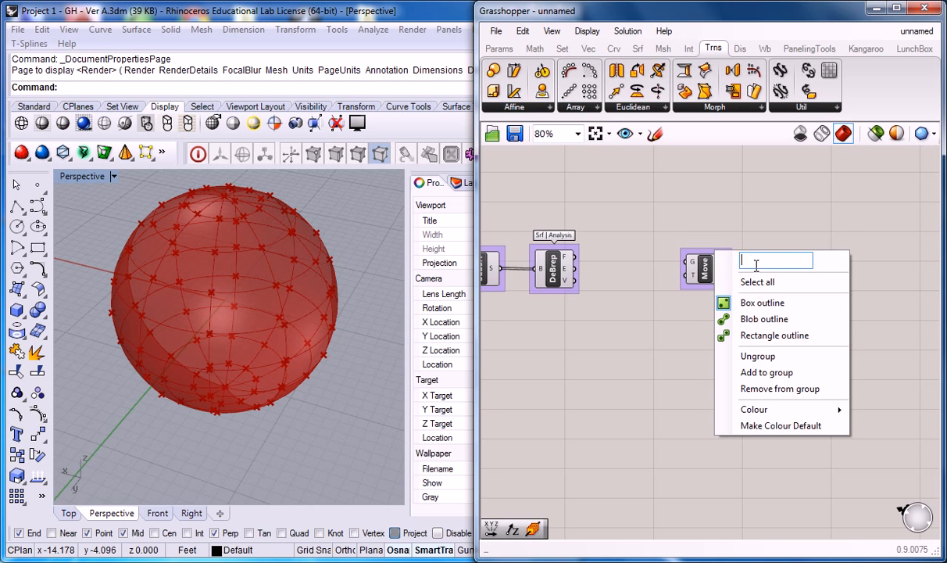
pyautogui.write(' Euclid.')
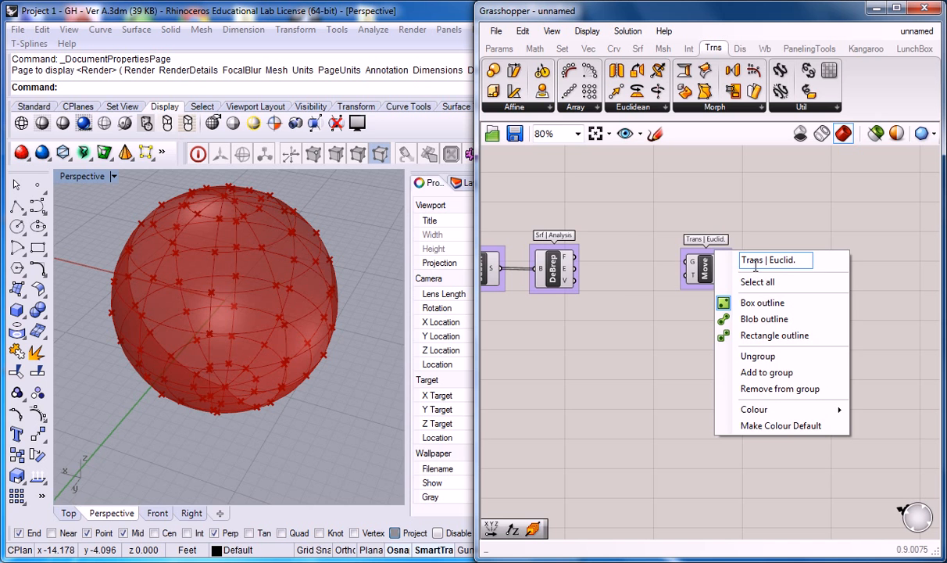
pyautogui.click(652, 237)
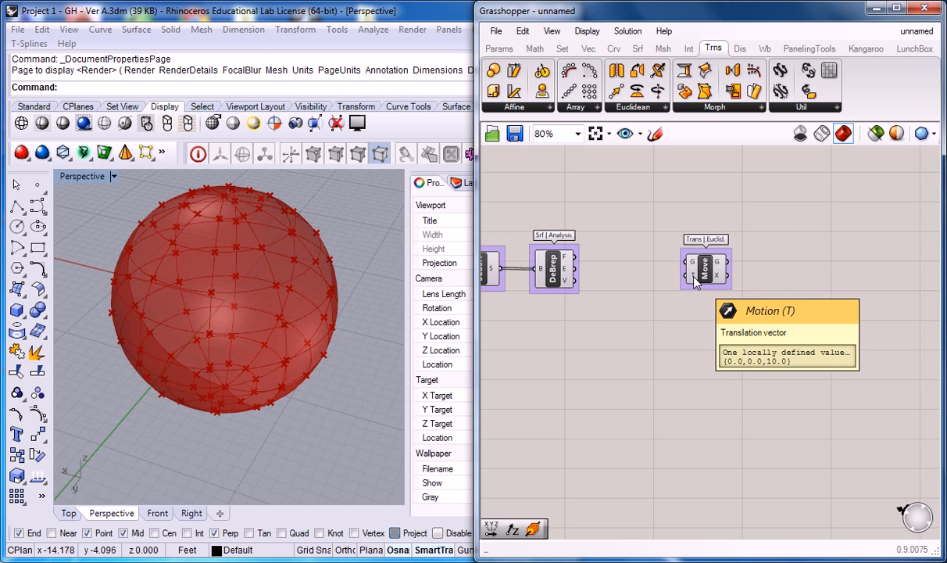
# - Connect the Faces output of Deconstruct Brep to the Move component's G input, and disconnect the mistaken wire from its T input
pyautogui.click(649, 279)
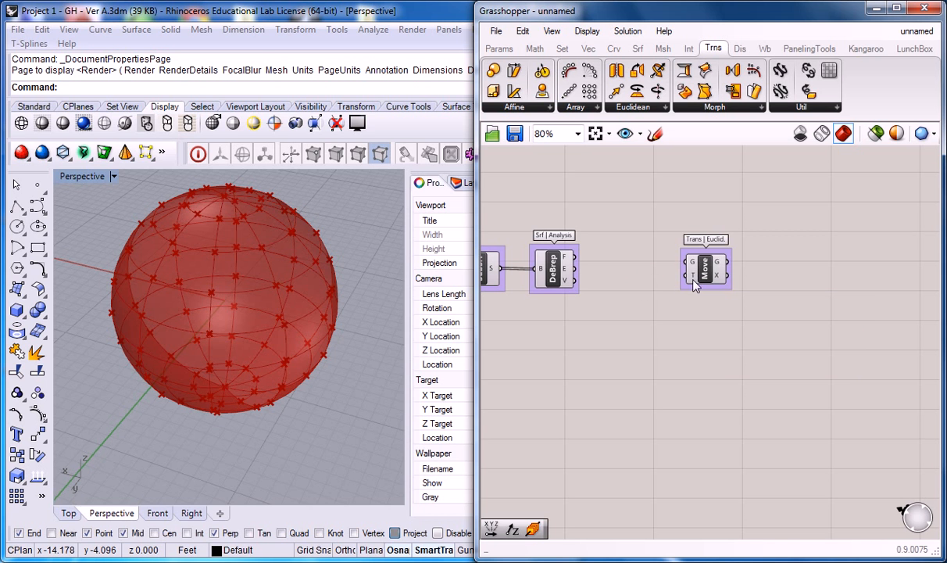
pyautogui.moveTo(692, 285)
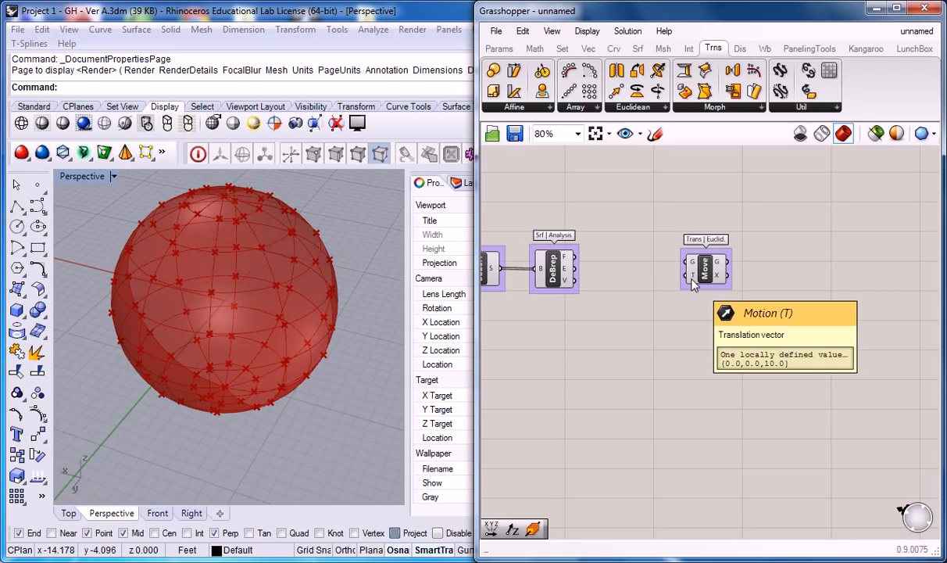
pyautogui.scroll(-5, 328, 225)
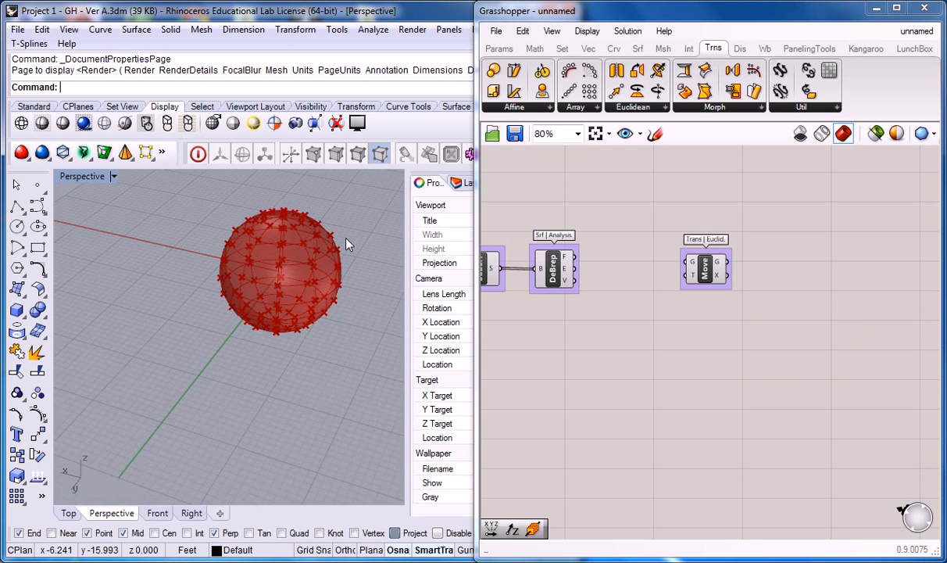
pyautogui.moveTo(360, 239); pyautogui.dragTo(375, 336, button='right')
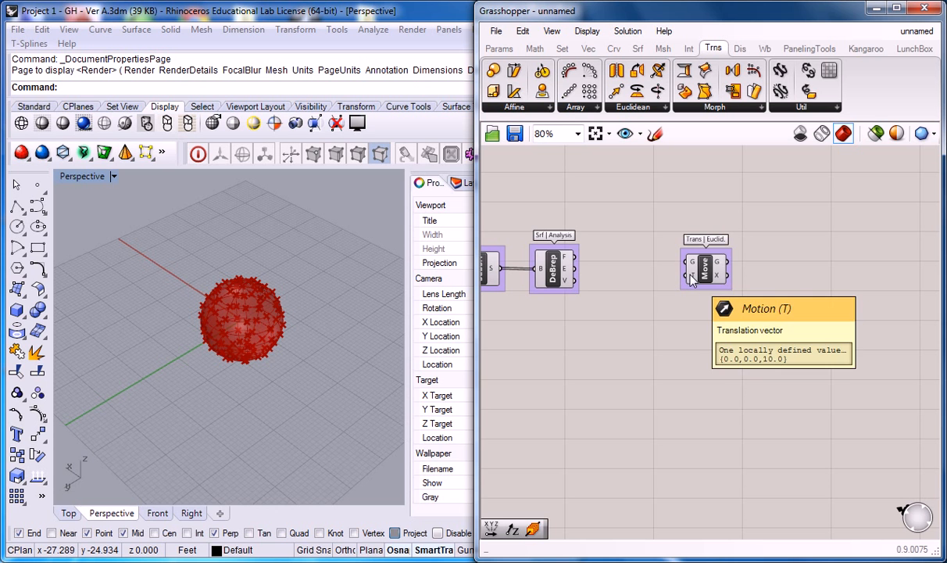
pyautogui.click(621, 242)
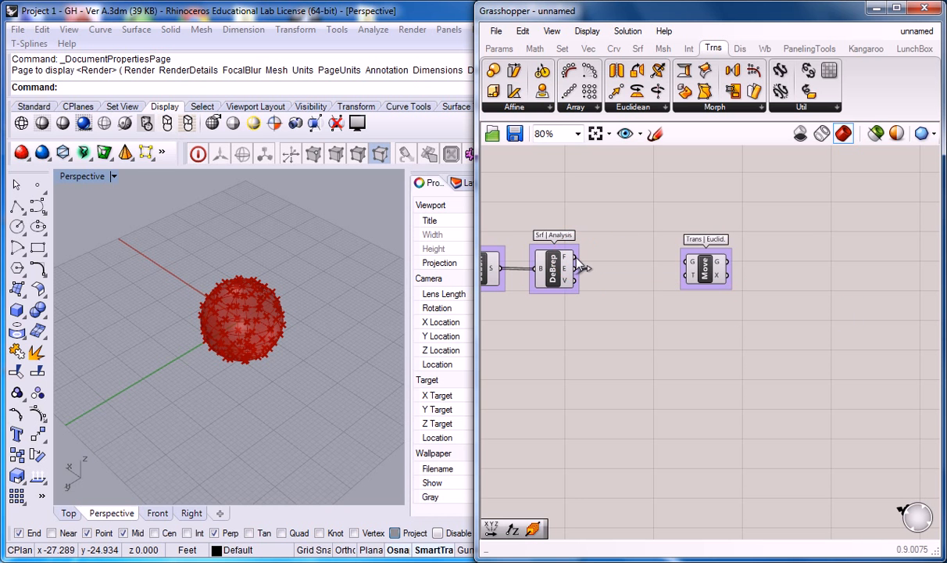
pyautogui.moveTo(578, 261); pyautogui.dragTo(683, 274)
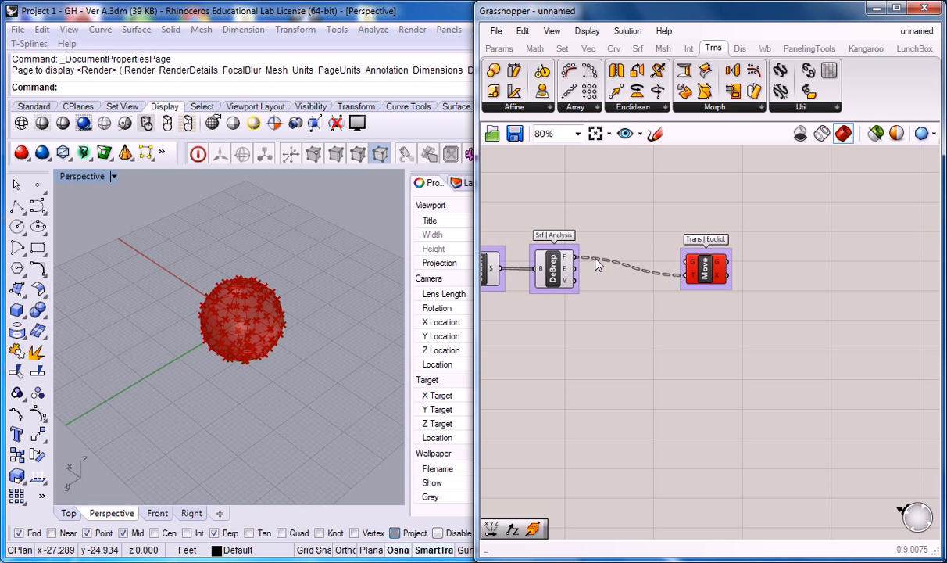
pyautogui.moveTo(576, 257); pyautogui.dragTo(686, 262)
pyautogui.rightClick(694, 280)
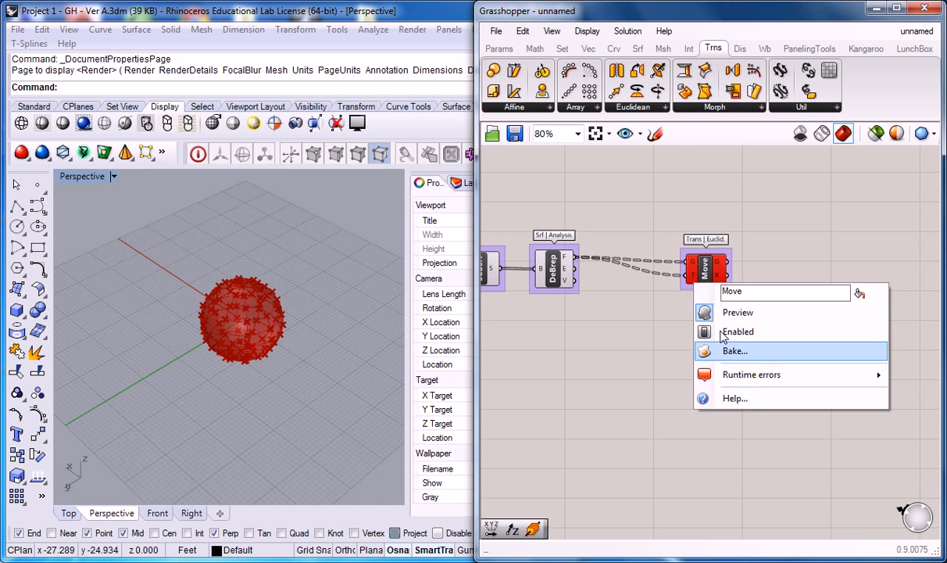
pyautogui.rightClick(691, 275)
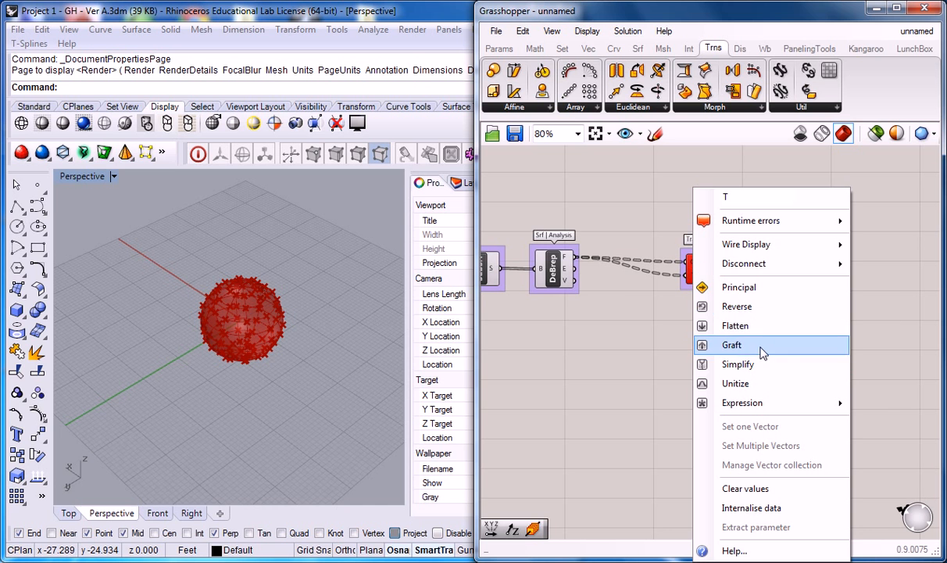
pyautogui.moveTo(750, 270)
pyautogui.click(670, 267)
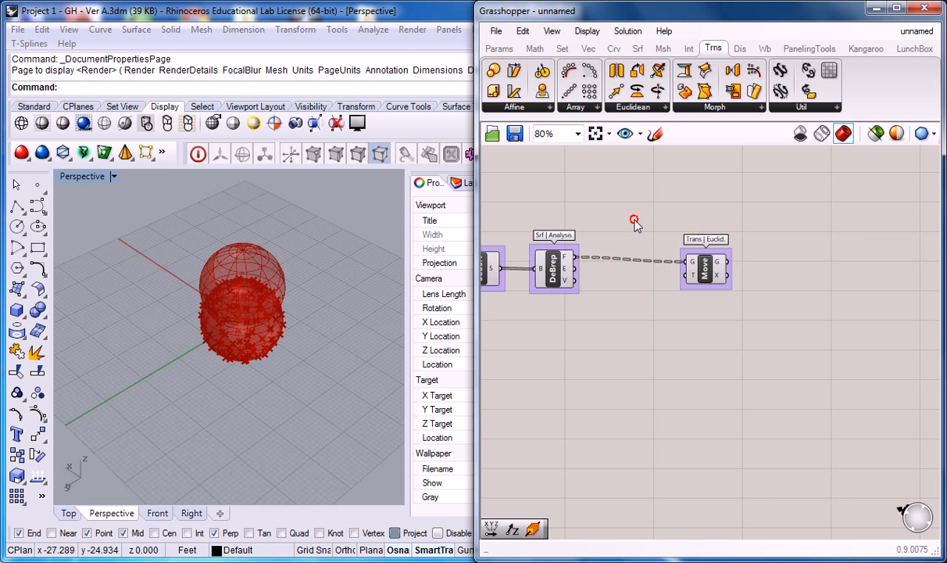
# - Inspect the moved sphere copy in the viewport and shift the Move component slightly further from Deconstruct Brep
pyautogui.click(295, 317)
pyautogui.scroll(5, 295, 316)
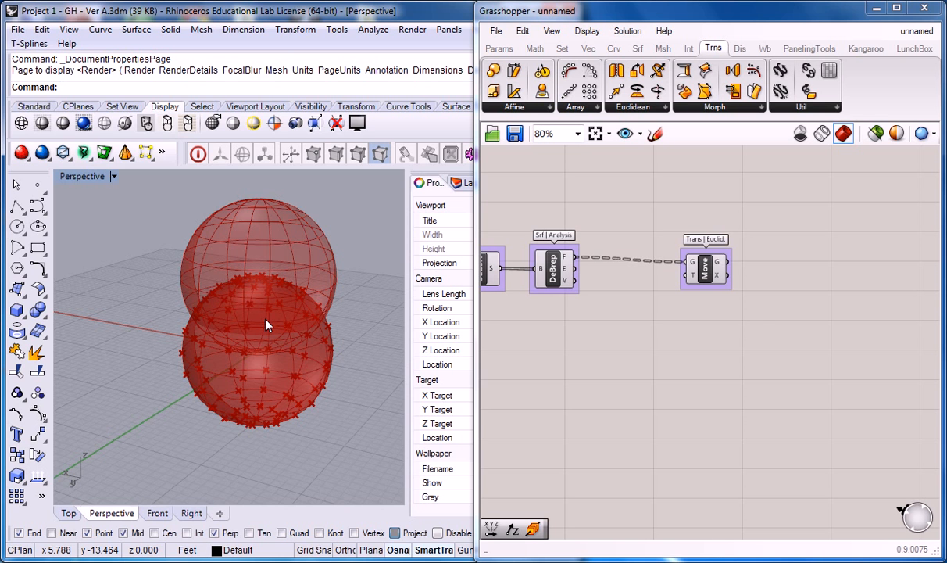
pyautogui.moveTo(694, 279)
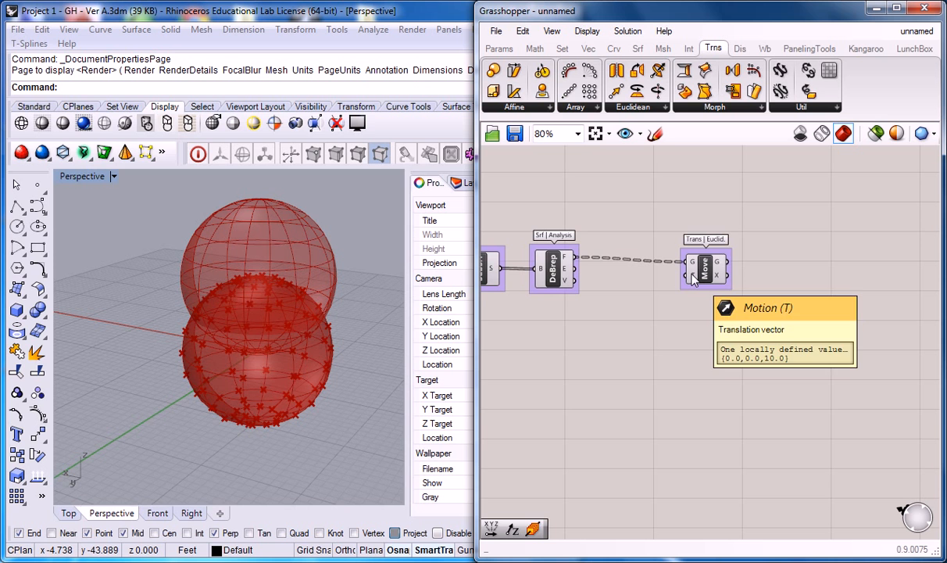
pyautogui.moveTo(706, 270); pyautogui.dragTo(715, 268)
pyautogui.click(666, 246)
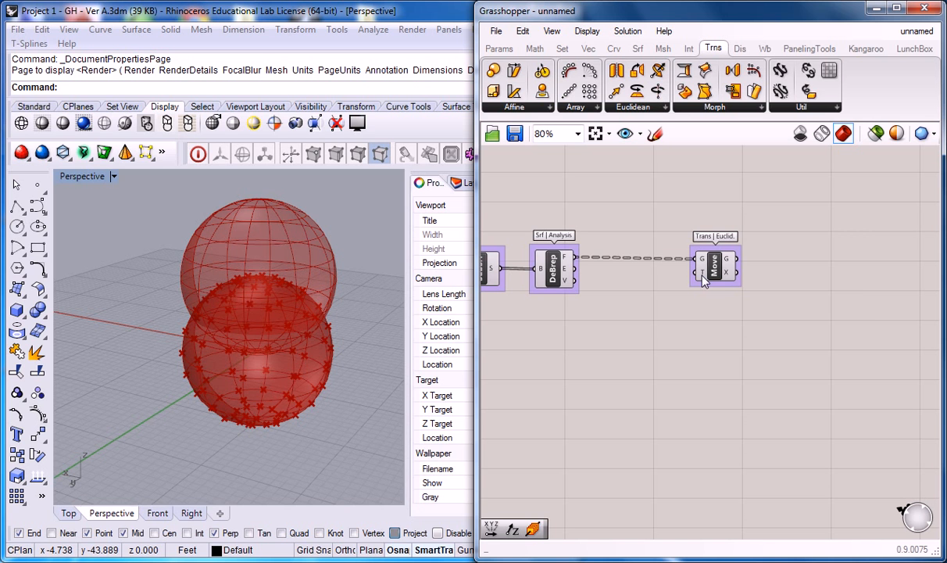
# - Add a Vector 2Pt component above the wire between Deconstruct Brep and Move, spacing the Move component further out
pyautogui.moveTo(703, 279)
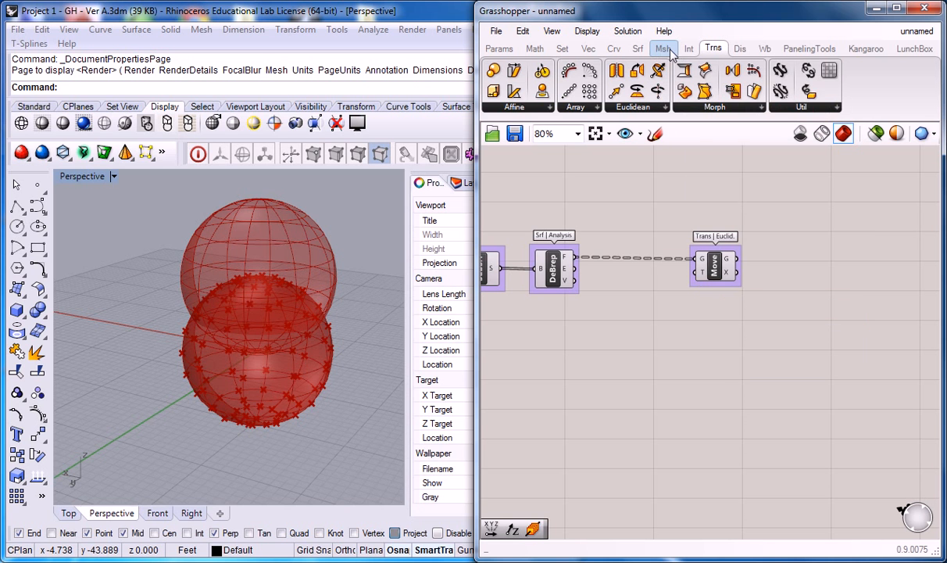
pyautogui.click(596, 49)
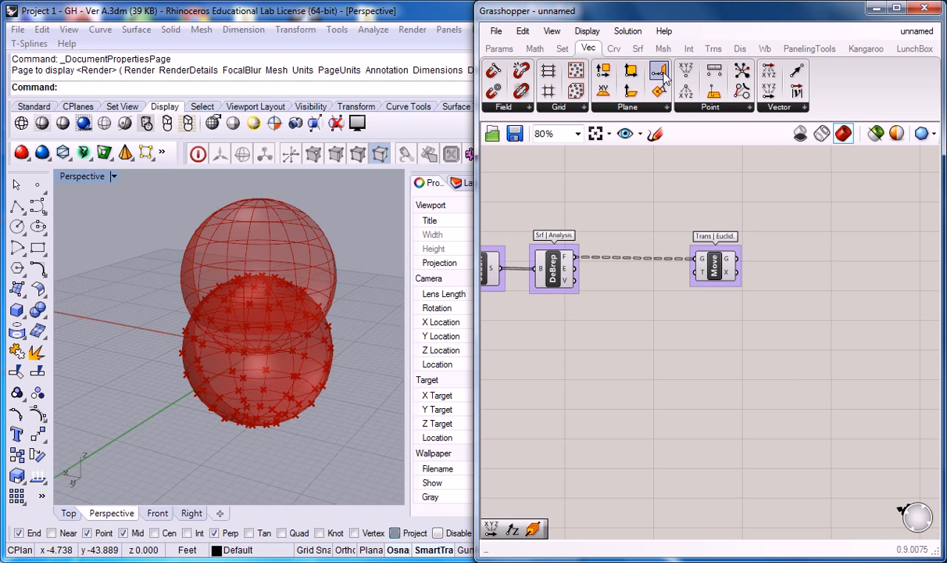
pyautogui.click(779, 109)
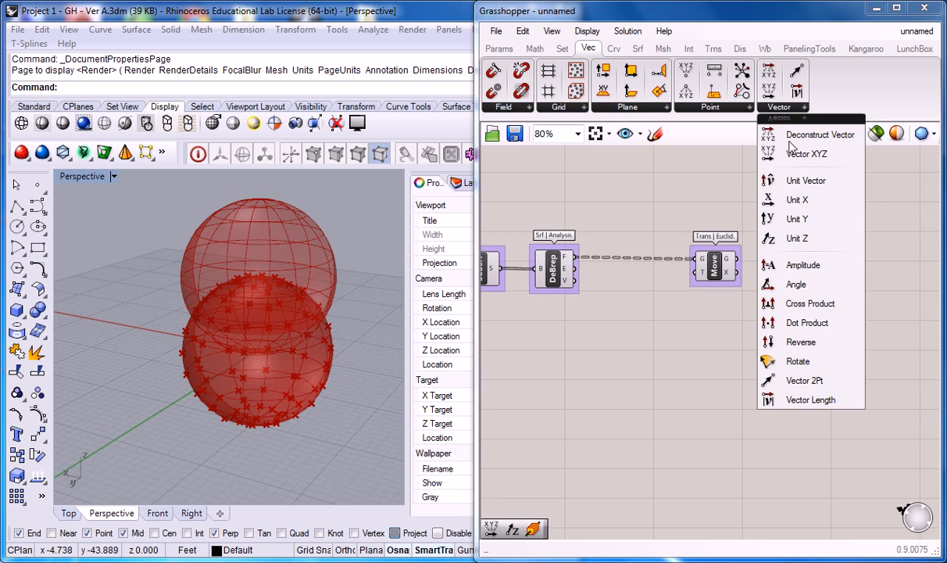
pyautogui.moveTo(775, 378); pyautogui.dragTo(707, 378)
pyautogui.moveTo(714, 259); pyautogui.dragTo(752, 256)
pyautogui.moveTo(727, 357); pyautogui.dragTo(696, 334)
pyautogui.moveTo(752, 276); pyautogui.dragTo(839, 269)
pyautogui.click(740, 321)
pyautogui.moveTo(687, 364); pyautogui.dragTo(688, 194)
pyautogui.moveTo(747, 211); pyautogui.dragTo(706, 261, button='right')
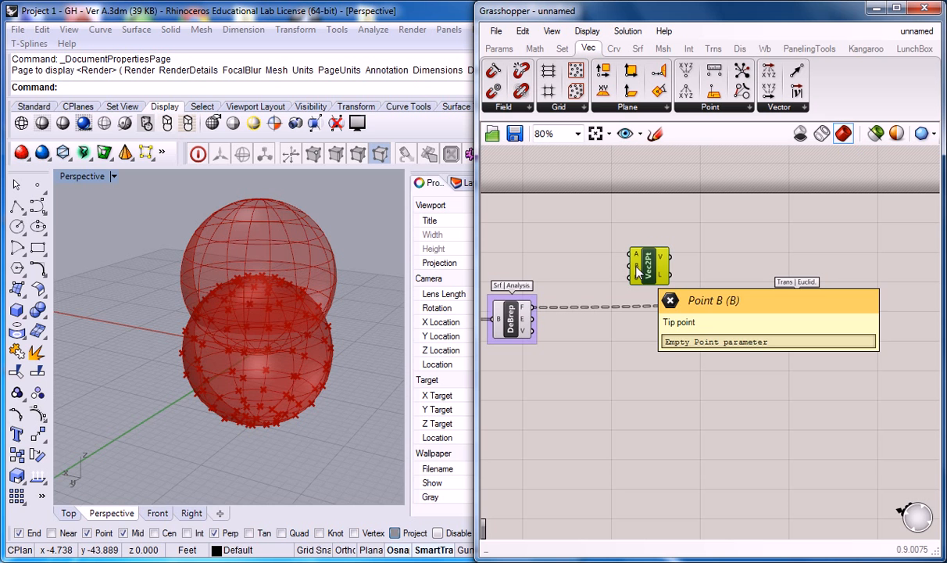
# - Add an XY Plane component near the start of the definition and connect it to the Sphere component's B input
pyautogui.click(601, 253)
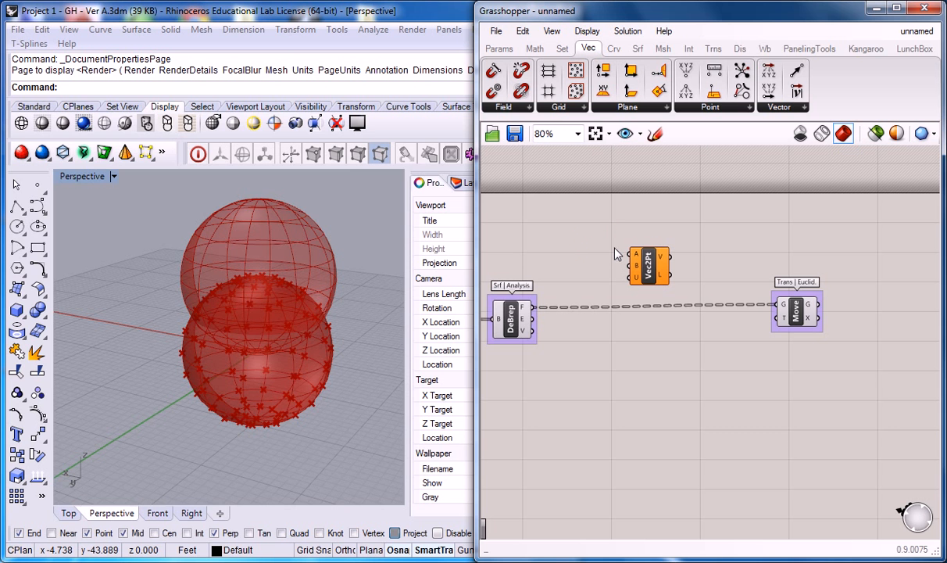
pyautogui.moveTo(587, 260); pyautogui.dragTo(801, 276, button='right')
pyautogui.scroll(-1, 766, 277)
pyautogui.moveTo(582, 271); pyautogui.dragTo(620, 242, button='right')
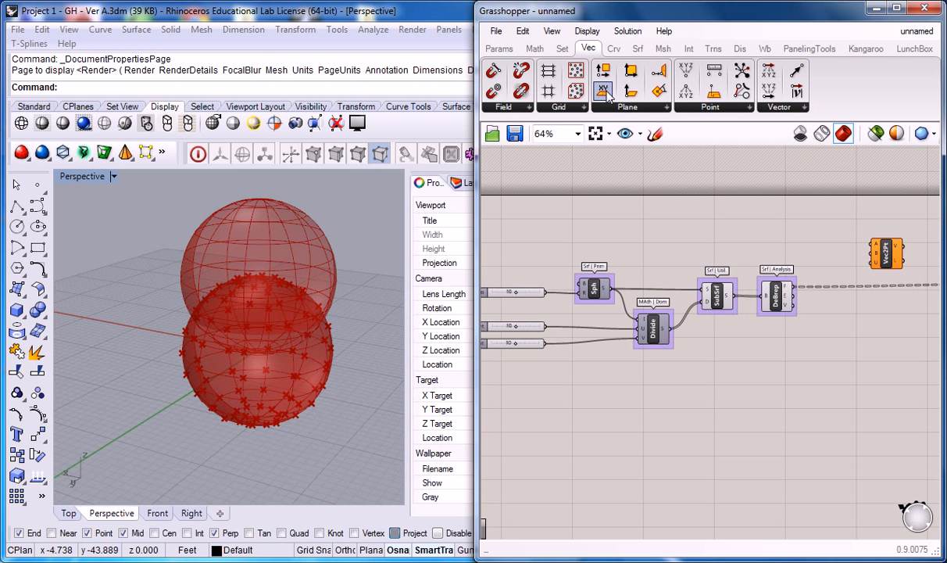
pyautogui.moveTo(607, 96); pyautogui.dragTo(581, 285)
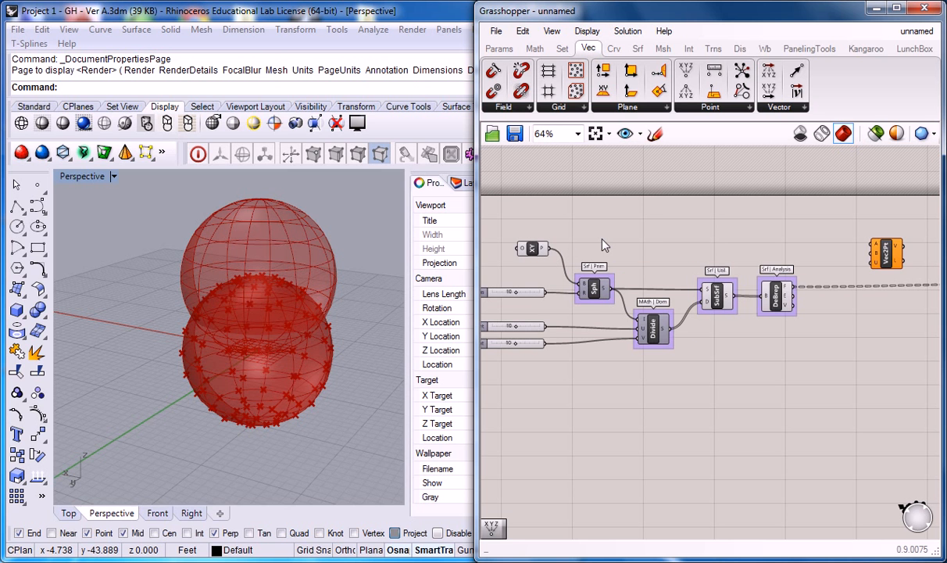
# - Connect the XY Plane output to Vector 2Pt's A input and shift the Vector 2Pt component closer to Move
pyautogui.moveTo(702, 233); pyautogui.dragTo(681, 232, button='right')
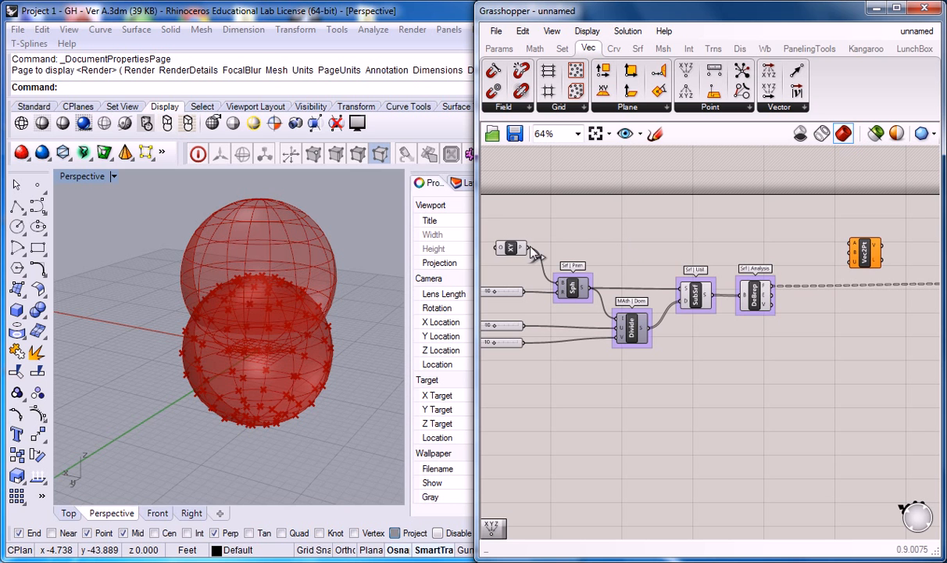
pyautogui.moveTo(531, 248); pyautogui.dragTo(860, 248)
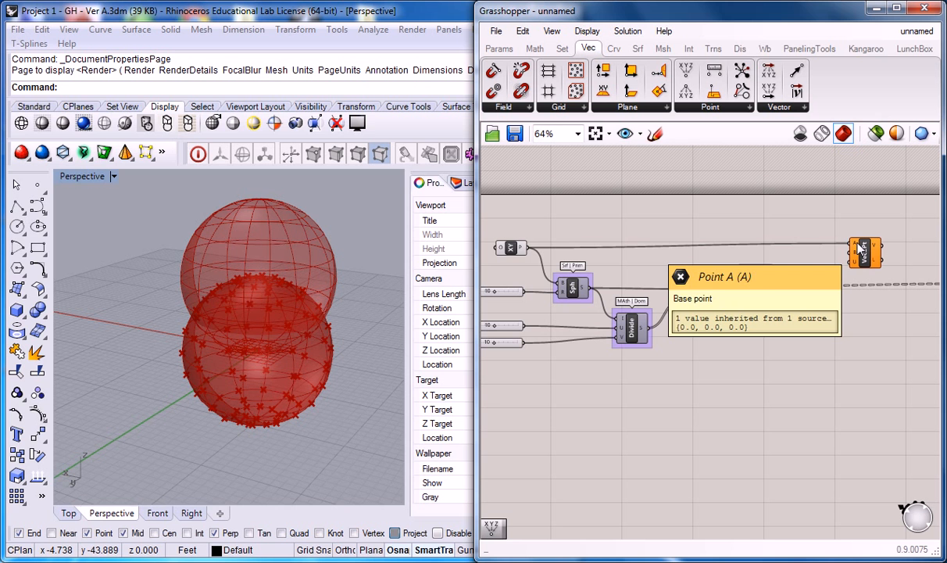
pyautogui.moveTo(839, 219); pyautogui.dragTo(698, 222, button='right')
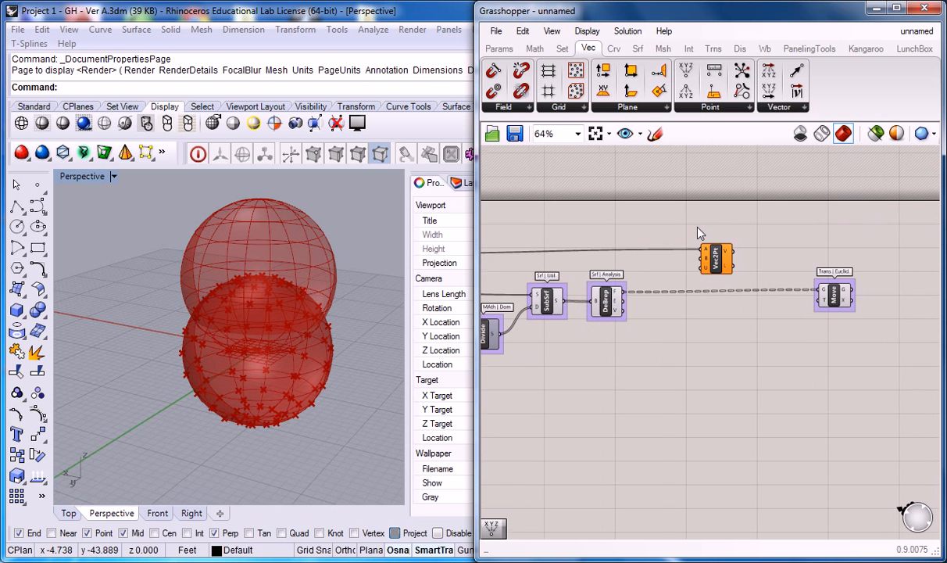
pyautogui.click(737, 262)
pyautogui.click(691, 220)
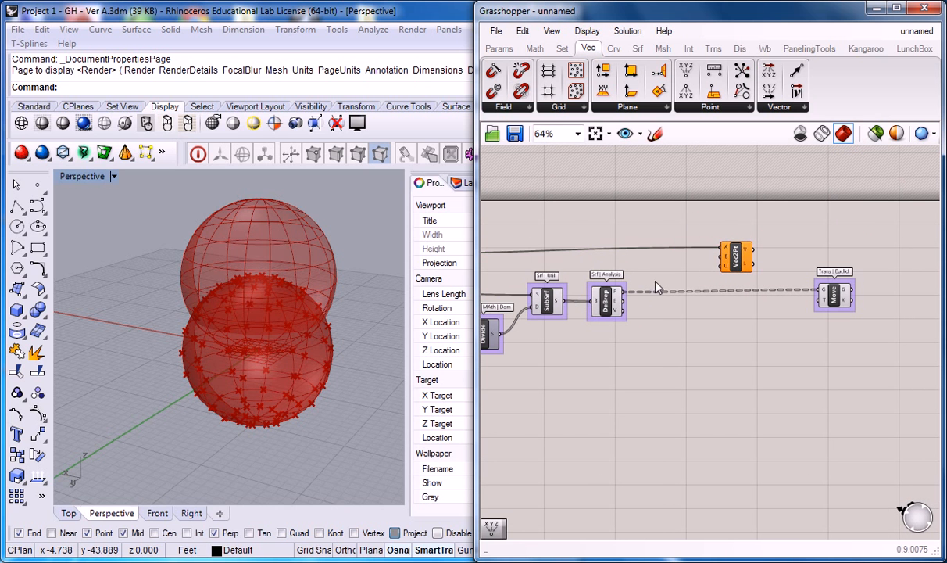
# - Group the Vector 2Pt component and label the group "Vect | Vect"
pyautogui.scroll(2, 688, 238)
pyautogui.moveTo(559, 317)
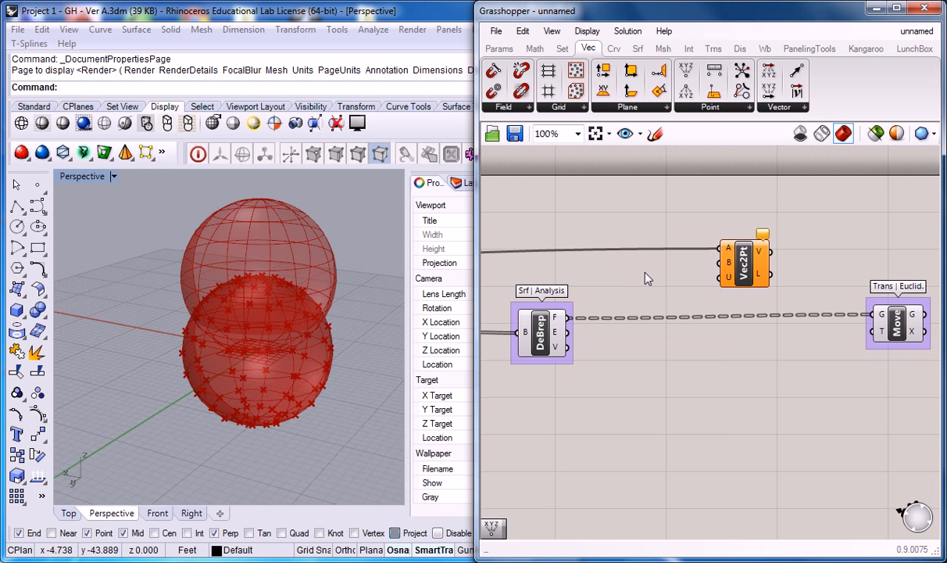
pyautogui.moveTo(623, 50)
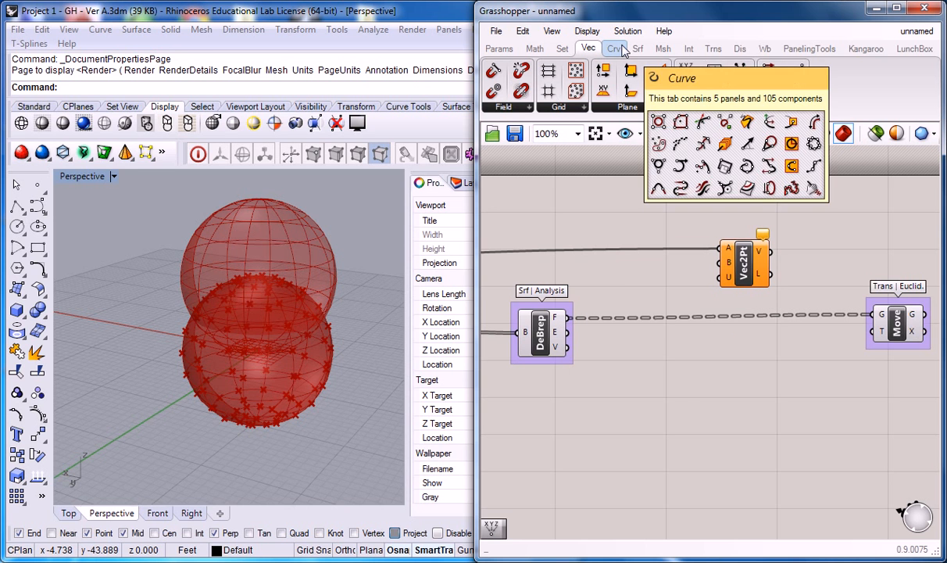
pyautogui.click(741, 271)
pyautogui.hotkey('ctrl', 'g')
pyautogui.click(757, 204)
pyautogui.rightClick(744, 239)
pyautogui.click(769, 248)
pyautogui.write('Vect | Vect')
pyautogui.click(653, 234)
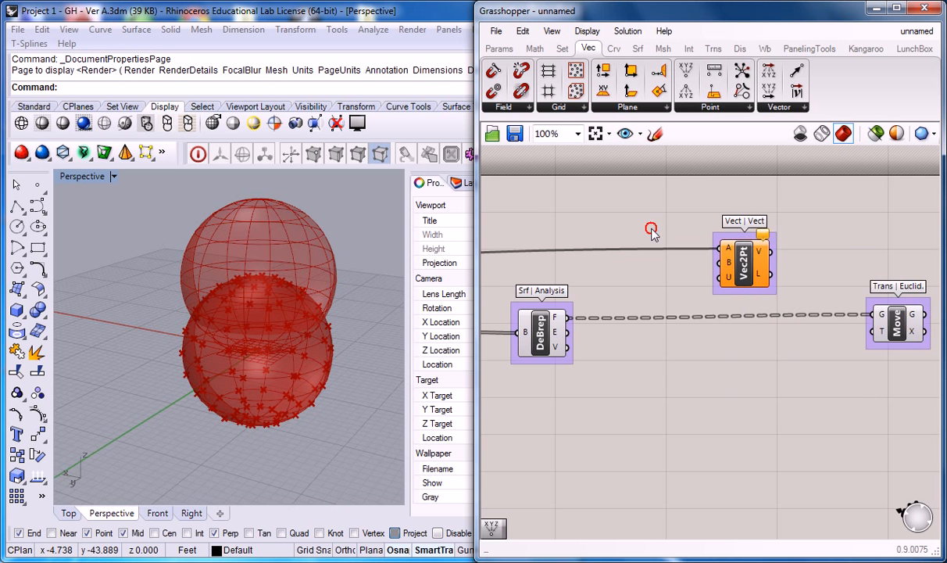
# - Add an Area component between Deconstruct Brep and Vector 2Pt, in its own group labelled "Srf | Analysis"
pyautogui.moveTo(653, 234); pyautogui.dragTo(756, 266, button='right')
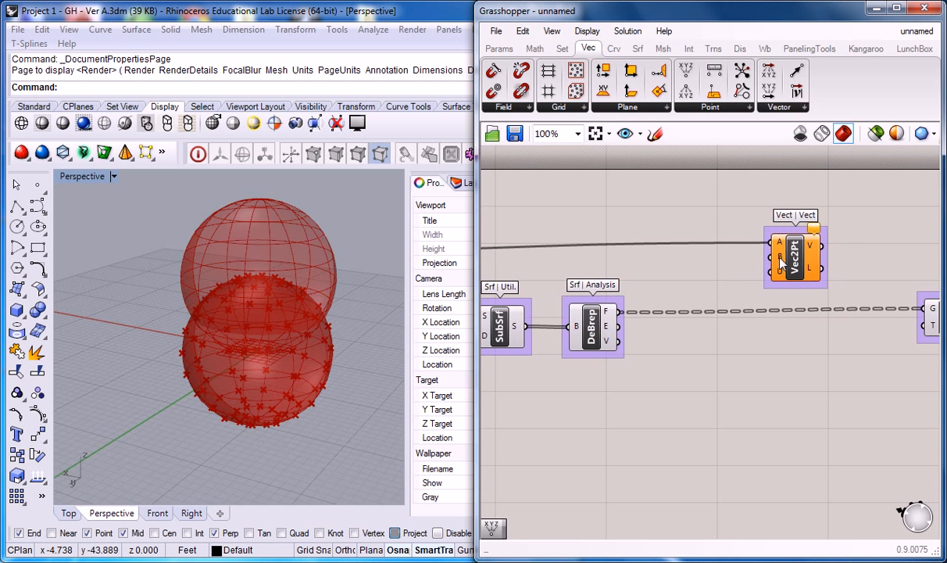
pyautogui.moveTo(780, 264)
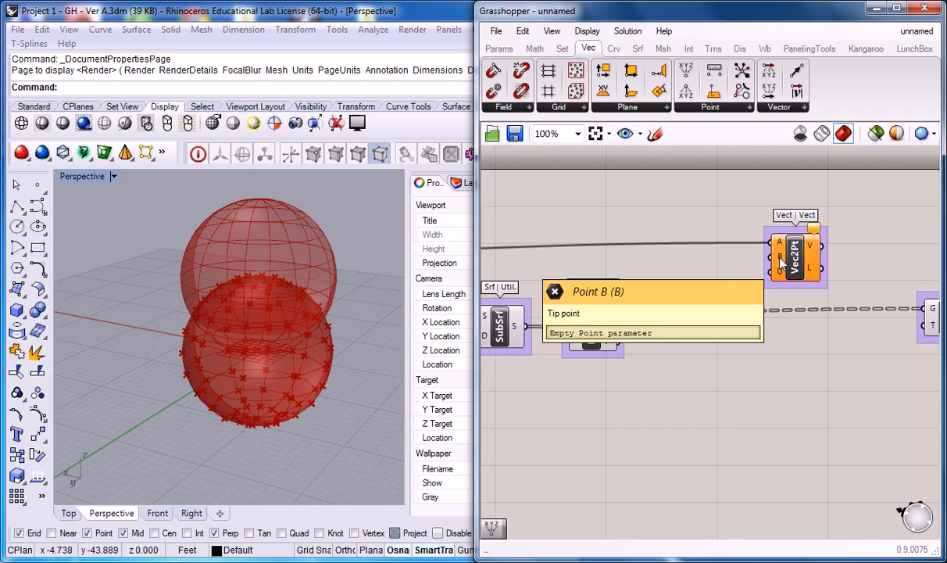
pyautogui.click(641, 49)
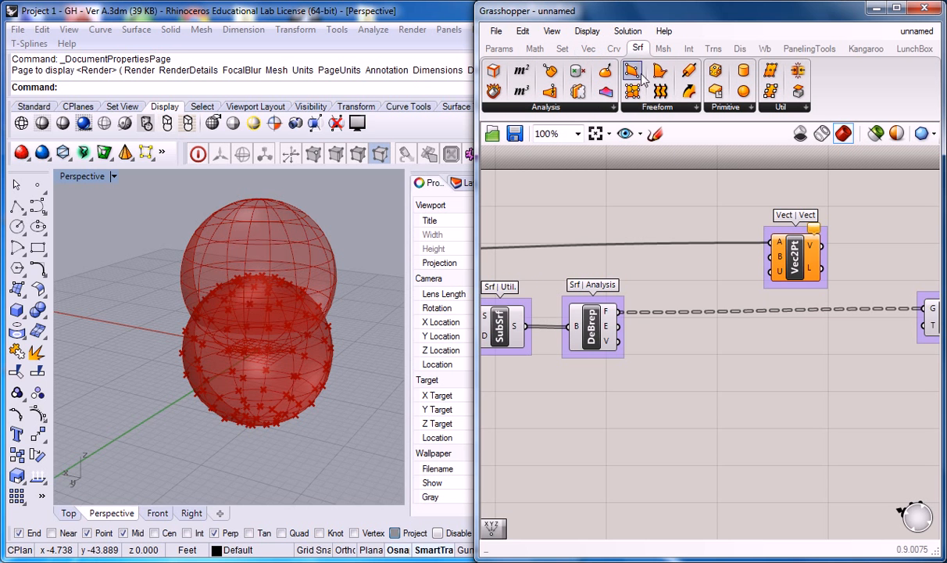
pyautogui.moveTo(640, 49)
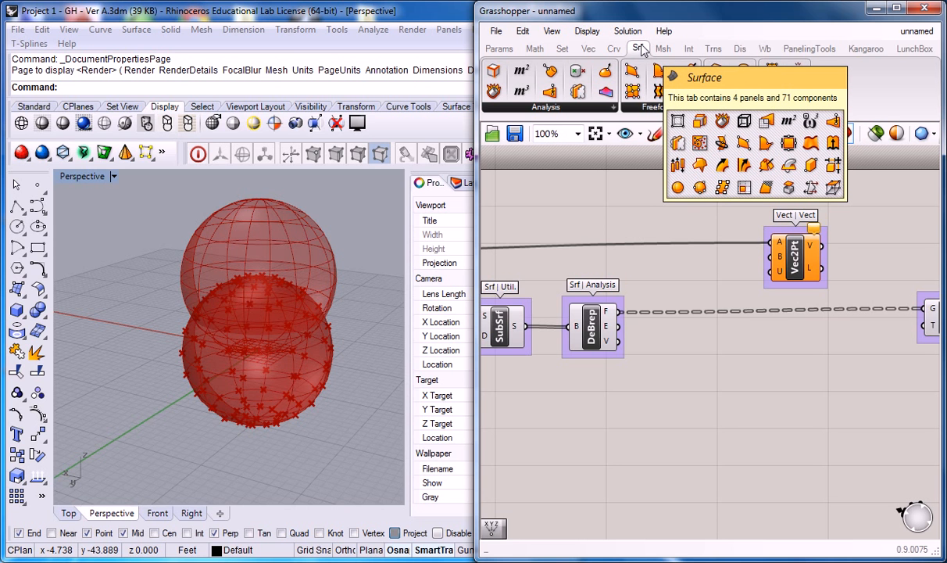
pyautogui.moveTo(493, 71); pyautogui.dragTo(692, 287)
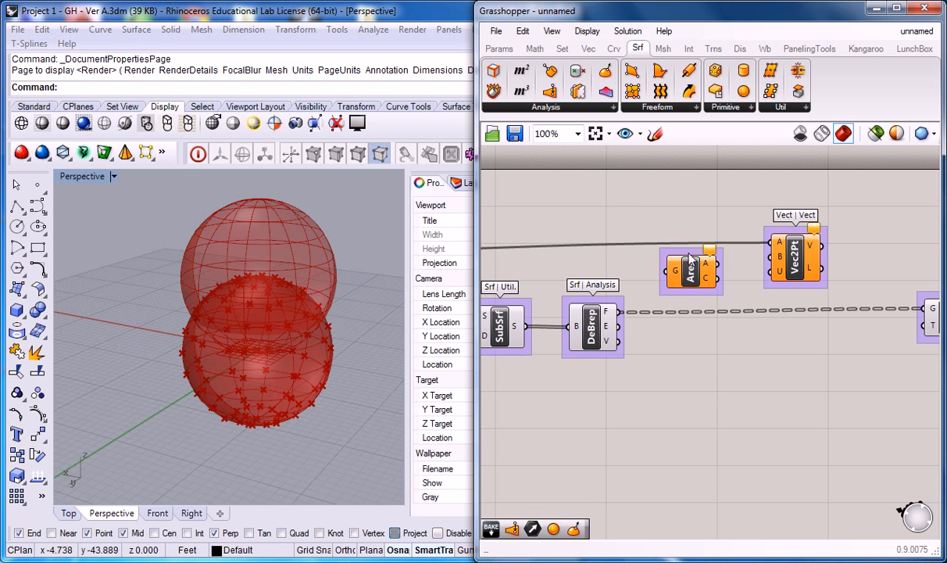
pyautogui.rightClick(690, 254)
pyautogui.write('Srf | Analysis')
pyautogui.click(707, 223)
# - Connect Deconstruct Brep's F output to Area's G input and Area's C output to Vector 2Pt's B input
pyautogui.moveTo(617, 312); pyautogui.dragTo(665, 272)
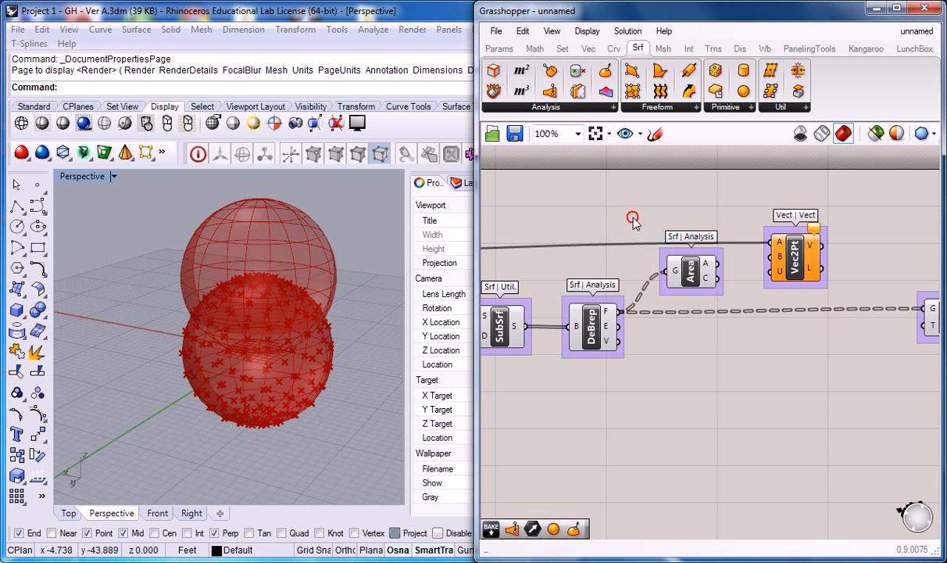
pyautogui.moveTo(359, 354); pyautogui.dragTo(391, 376, button='right')
pyautogui.moveTo(764, 341); pyautogui.dragTo(709, 364, button='right')
pyautogui.moveTo(664, 301); pyautogui.dragTo(716, 278)
pyautogui.moveTo(786, 256); pyautogui.dragTo(711, 271, button='right')
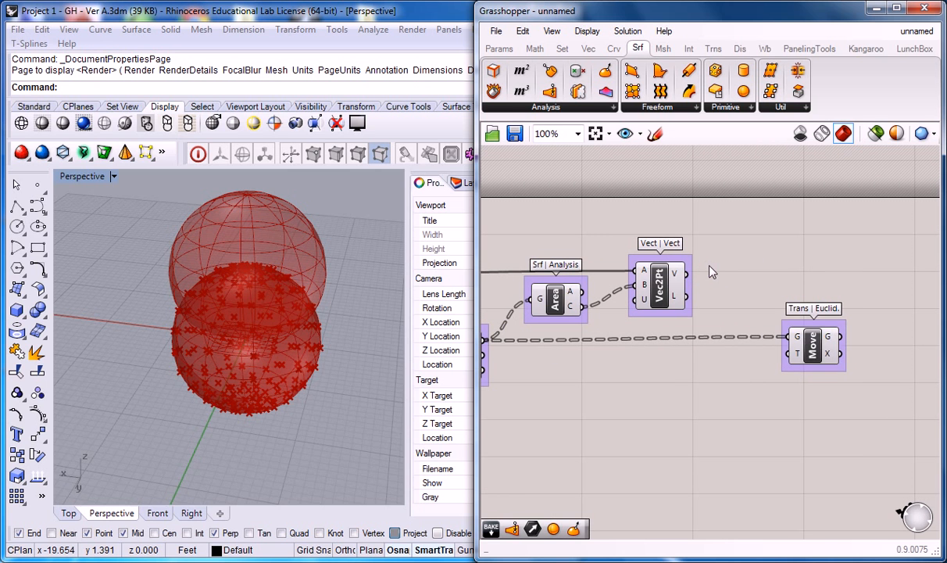
pyautogui.moveTo(683, 277)
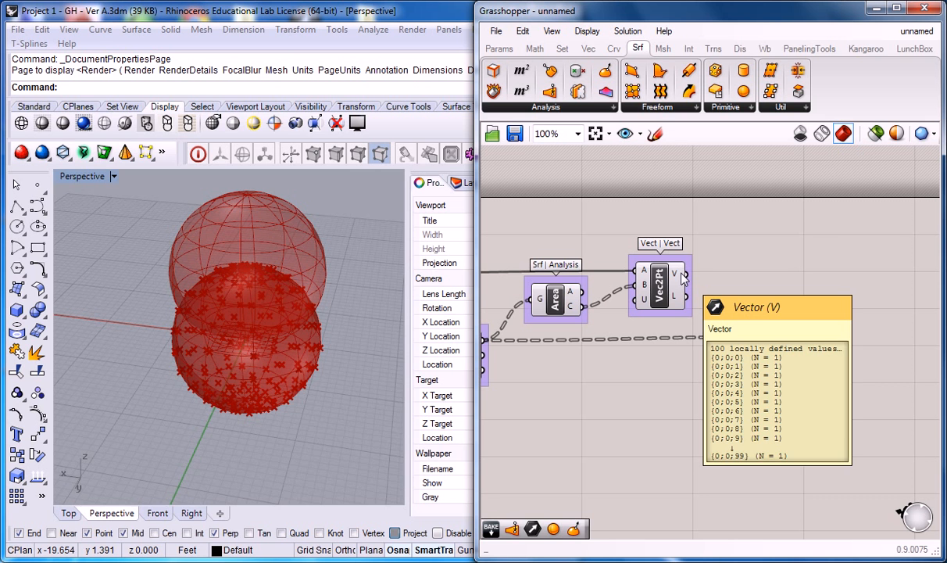
# - Turn off the preview of the Move component and highlight the Area component's centroids in the viewport
pyautogui.click(813, 340)
pyautogui.rightClick(817, 351)
pyautogui.click(795, 376)
pyautogui.moveTo(618, 369); pyautogui.dragTo(736, 335, button='right')
pyautogui.click(677, 266)
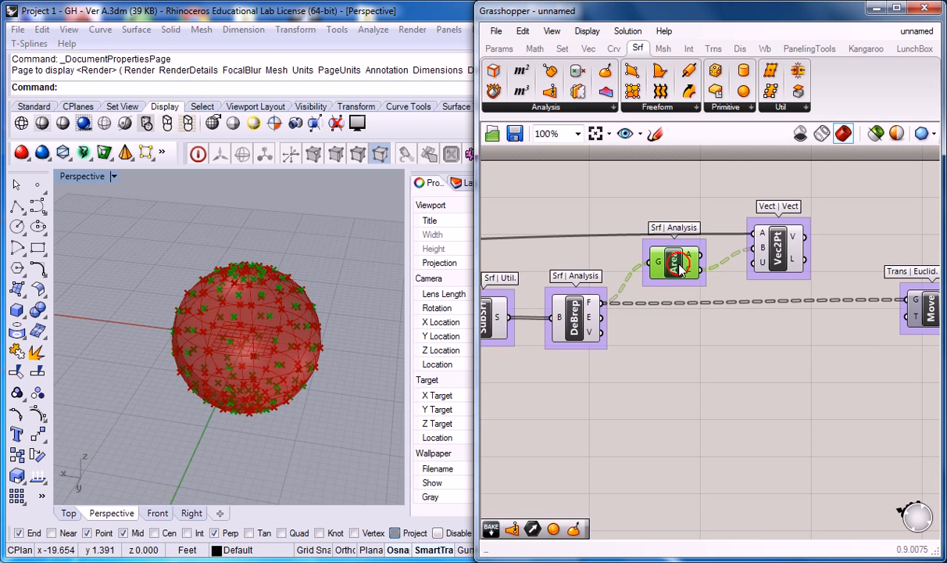
pyautogui.rightClick(676, 264)
pyautogui.click(606, 266)
pyautogui.moveTo(604, 276); pyautogui.dragTo(668, 266, button='right')
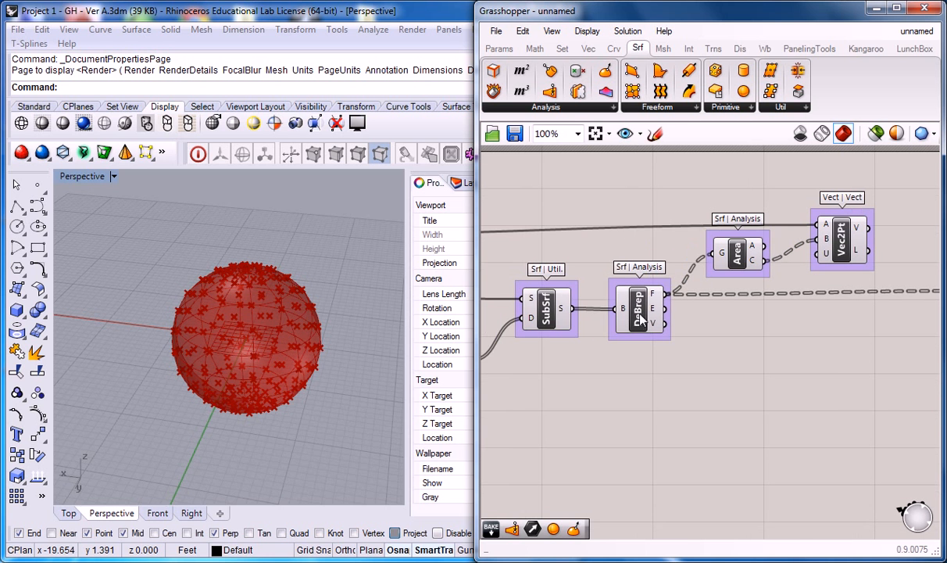
# - Turn off the previews of the Deconstruct Brep and SubSrf components
pyautogui.click(639, 312)
pyautogui.rightClick(638, 315)
pyautogui.click(676, 348)
pyautogui.moveTo(579, 327); pyautogui.dragTo(714, 296, button='right')
pyautogui.click(680, 281)
pyautogui.rightClick(680, 283)
pyautogui.click(713, 307)
pyautogui.moveTo(662, 383); pyautogui.dragTo(665, 381, button='right')
# - Examine the centroid points of the sphere patches from several angles in the Perspective viewport
pyautogui.click(378, 374)
pyautogui.moveTo(379, 373); pyautogui.dragTo(282, 356, button='right')
pyautogui.moveTo(154, 209); pyautogui.dragTo(297, 309, button='right')
pyautogui.moveTo(145, 298); pyautogui.dragTo(283, 307, button='right')
pyautogui.moveTo(164, 331); pyautogui.dragTo(360, 279, button='right')
pyautogui.moveTo(316, 309); pyautogui.dragTo(333, 294, button='right')
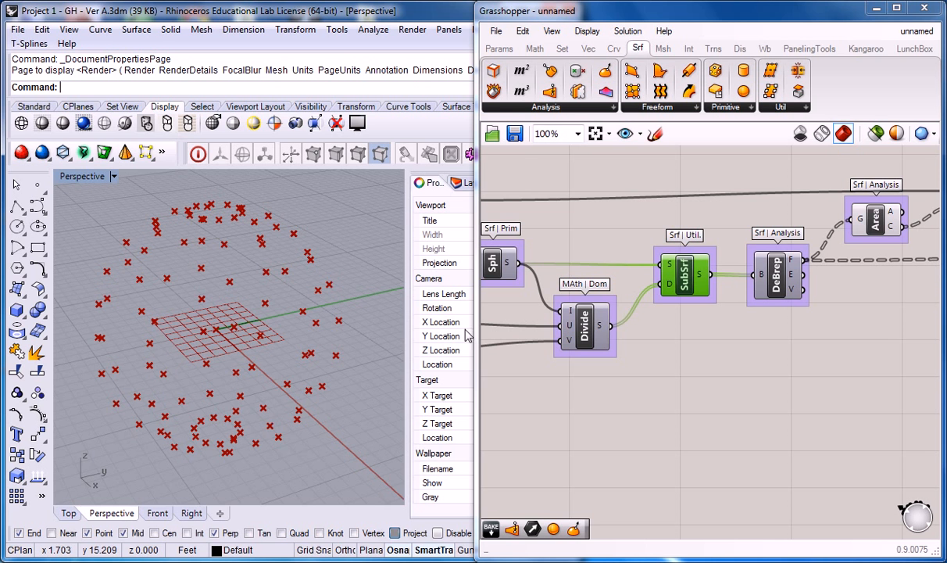
# - Add a Vector Display component above the Move component
pyautogui.moveTo(845, 385); pyautogui.dragTo(586, 337, button='right')
pyautogui.click(739, 49)
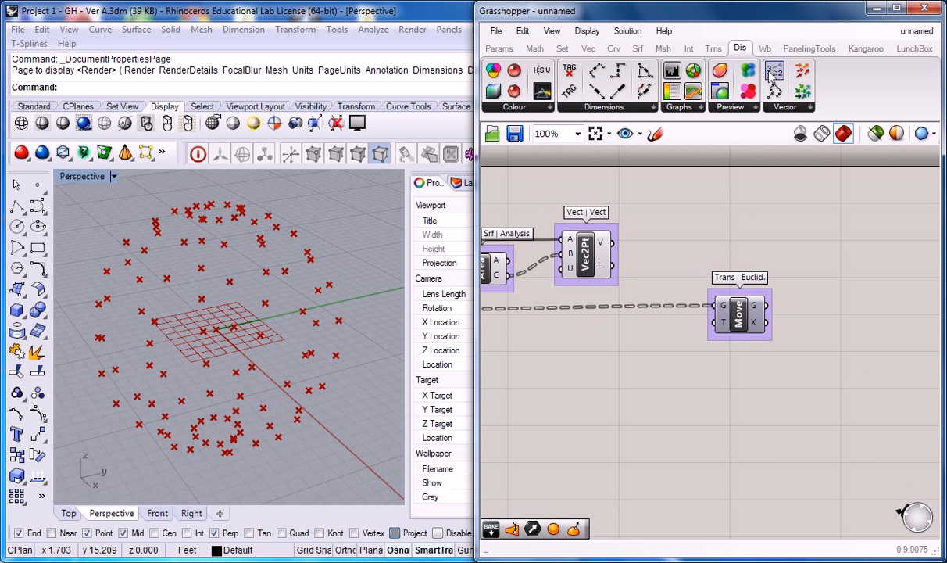
pyautogui.click(793, 111)
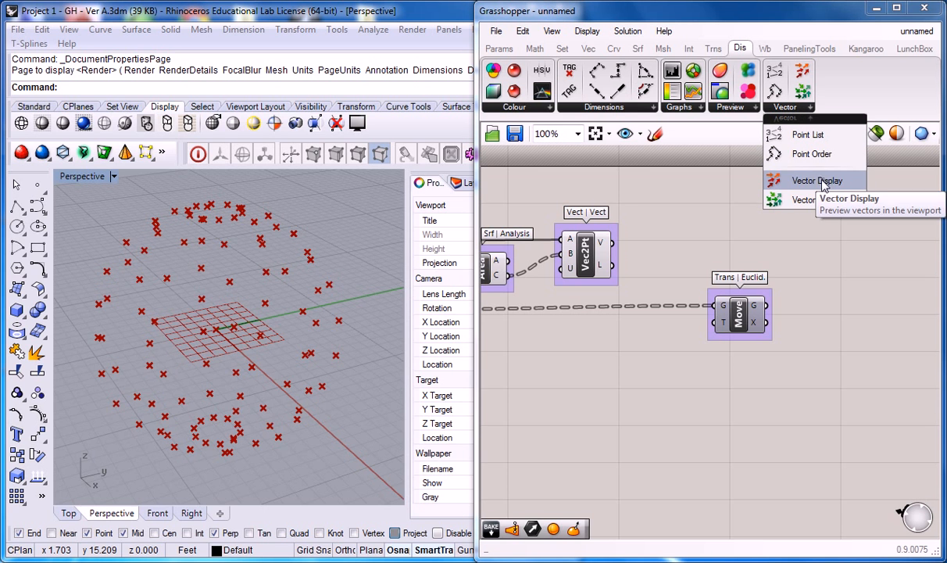
pyautogui.moveTo(820, 181); pyautogui.dragTo(706, 217)
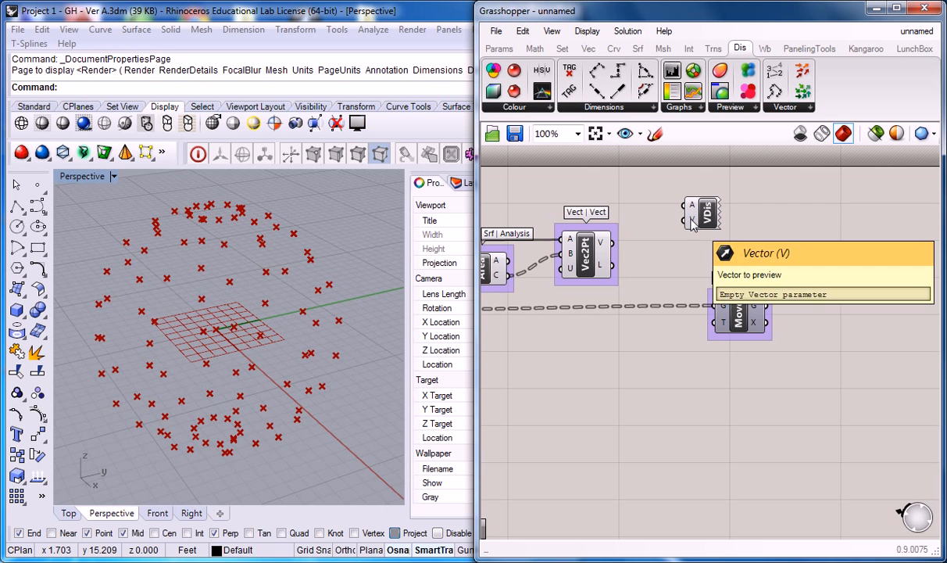
pyautogui.moveTo(614, 198); pyautogui.dragTo(654, 198, button='right')
# - Connect the XY Plane output to Vector Display's A input and Vector 2Pt's V output to its V input
pyautogui.scroll(-5, 655, 198)
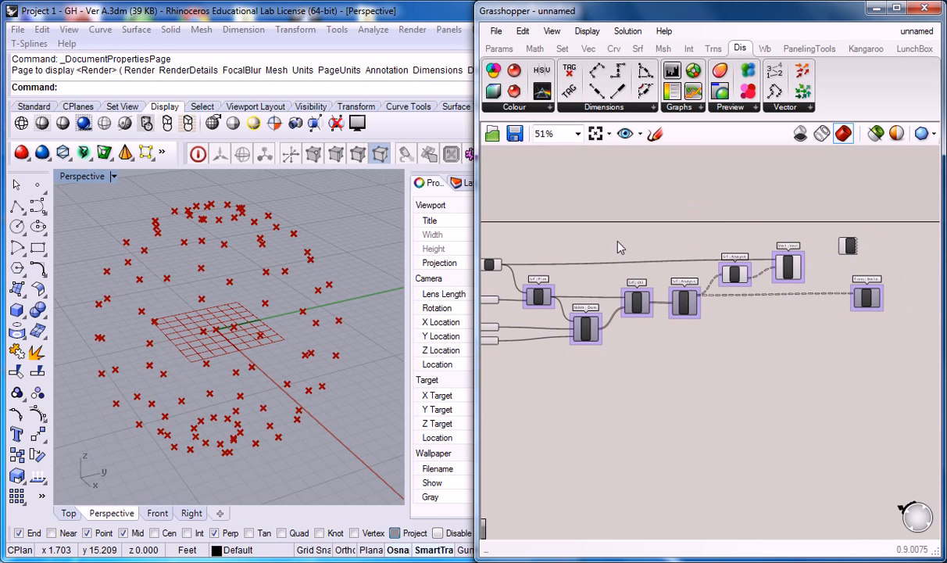
pyautogui.moveTo(500, 264); pyautogui.dragTo(840, 239)
pyautogui.scroll(4, 841, 237)
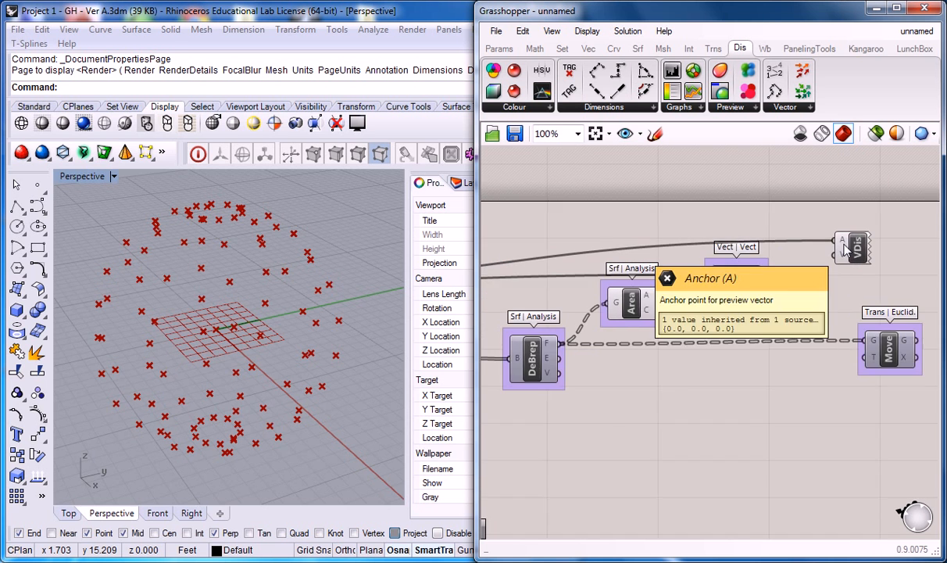
pyautogui.moveTo(733, 289)
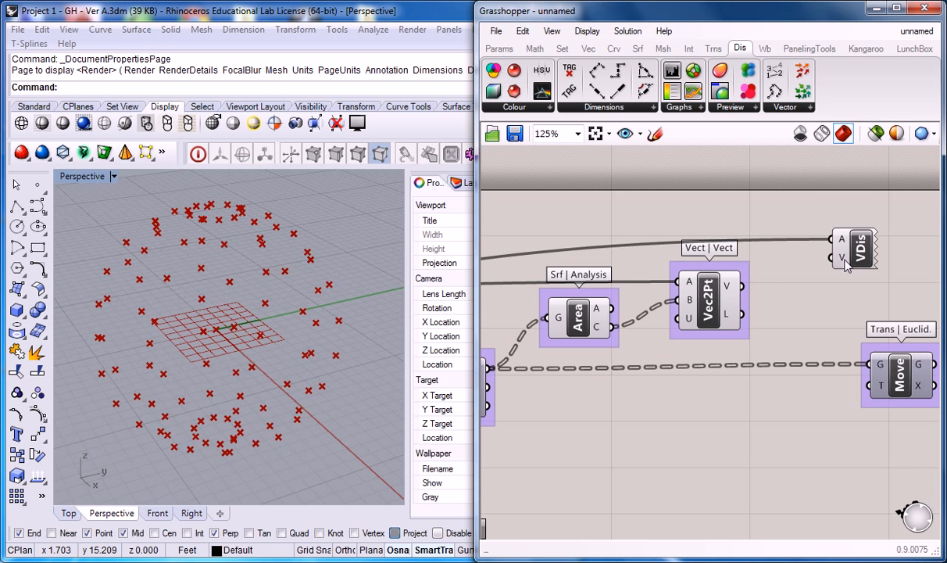
pyautogui.moveTo(844, 260)
pyautogui.moveTo(833, 258); pyautogui.dragTo(745, 286)
pyautogui.moveTo(275, 317); pyautogui.dragTo(309, 306, button='right')
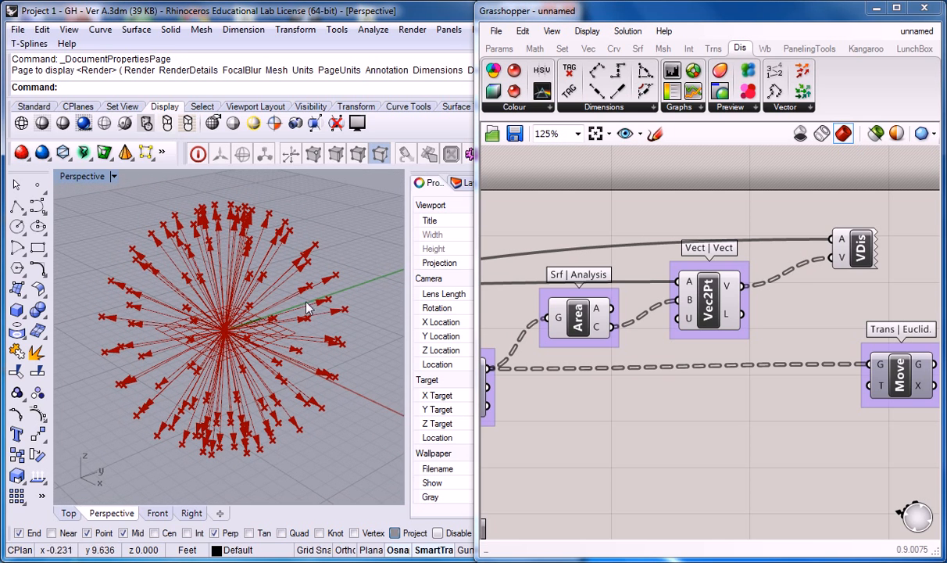
pyautogui.scroll(-1, 772, 249)
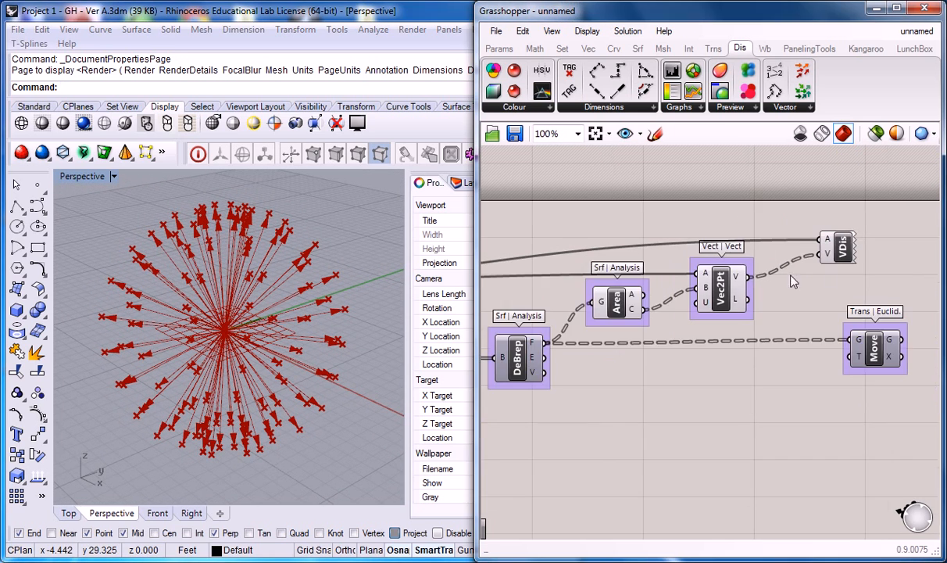
pyautogui.moveTo(345, 294); pyautogui.dragTo(287, 320, button='right')
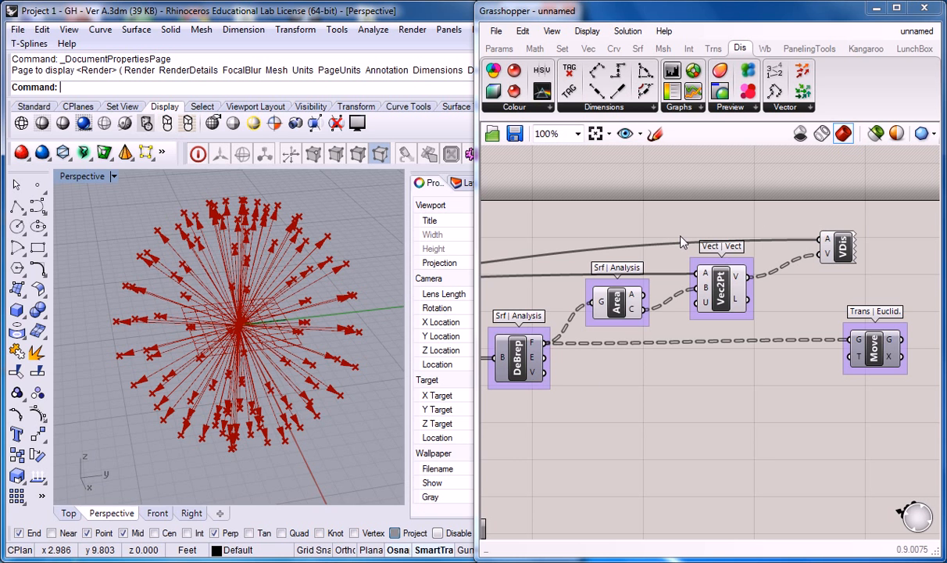
# - Widen the Grasshopper window over the Rhino viewport and select the XY Plane component to highlight its connections
pyautogui.moveTo(579, 228); pyautogui.dragTo(696, 238, button='right')
pyautogui.moveTo(474, 218); pyautogui.dragTo(264, 218)
pyautogui.moveTo(371, 235); pyautogui.dragTo(520, 226, button='right')
pyautogui.scroll(-3, 520, 225)
pyautogui.click(314, 266)
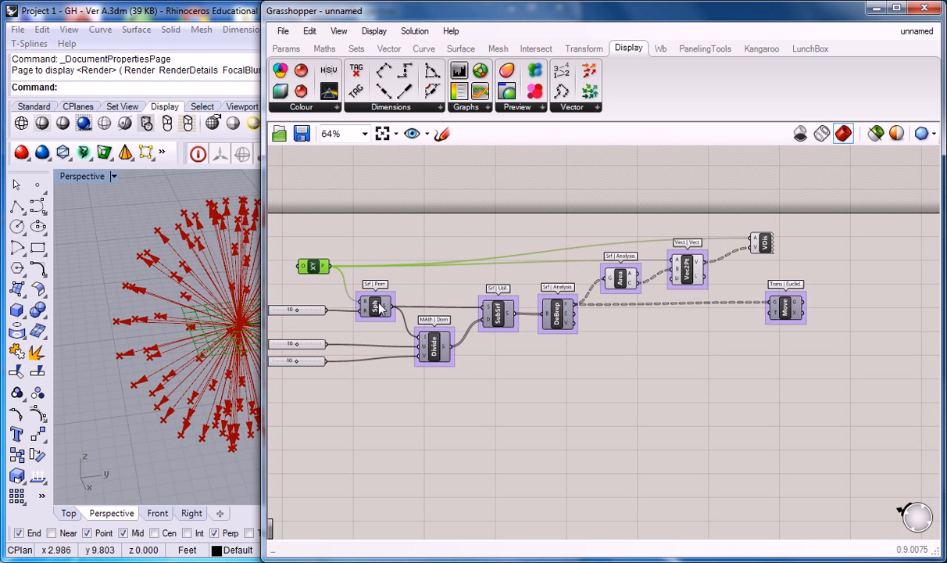
# - Tighten the layout by shifting Divide, SubSrf and Deconstruct Brep, each with the components after it, closer to the Sphere component
pyautogui.moveTo(854, 200); pyautogui.dragTo(420, 394)
pyautogui.moveTo(493, 317); pyautogui.dragTo(477, 320)
pyautogui.click(490, 280)
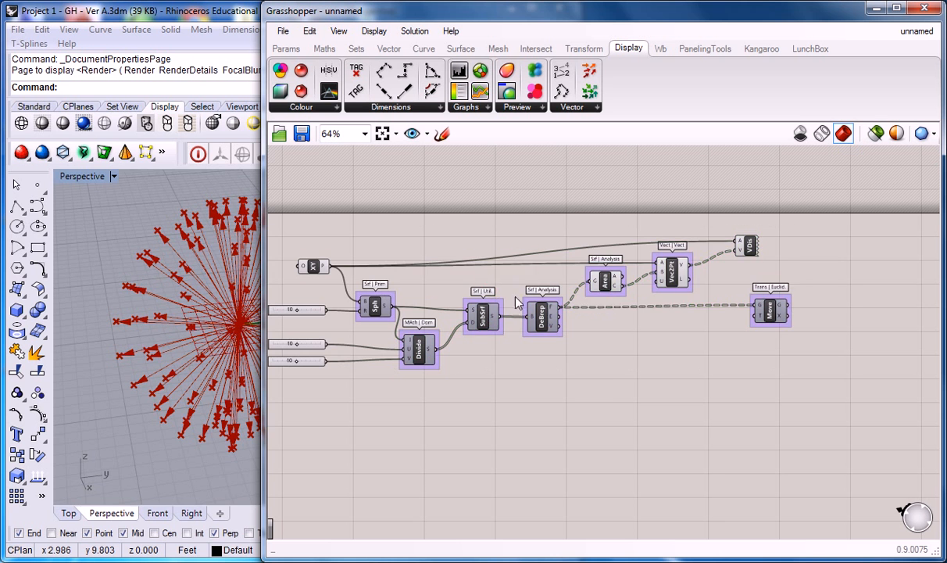
pyautogui.moveTo(835, 205); pyautogui.dragTo(452, 361)
pyautogui.moveTo(486, 321); pyautogui.dragTo(472, 315)
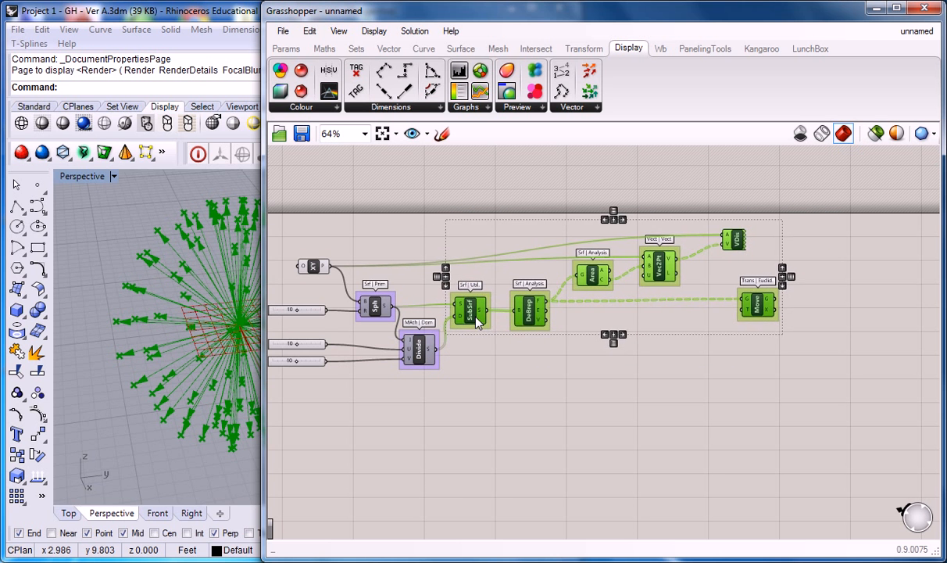
pyautogui.click(562, 258)
pyautogui.moveTo(769, 203); pyautogui.dragTo(472, 334)
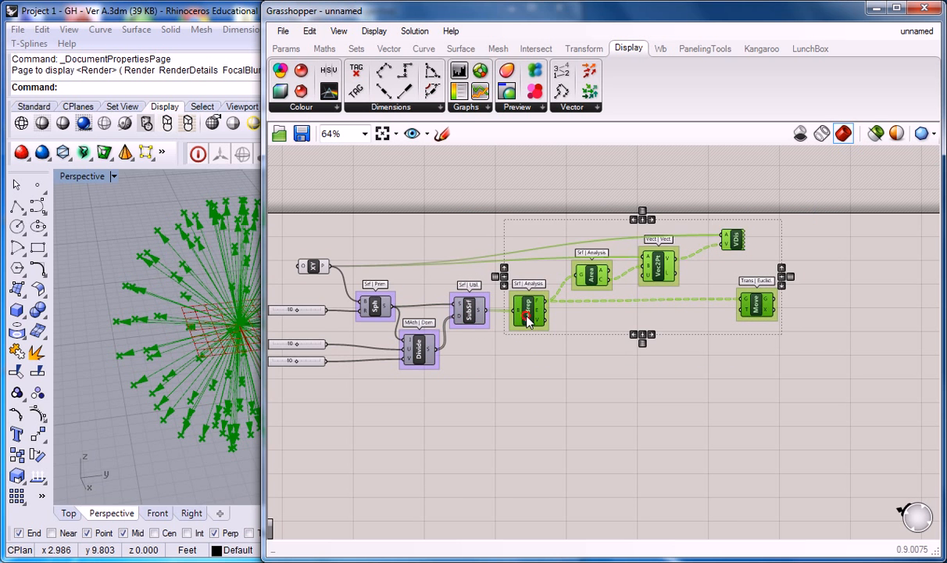
pyautogui.moveTo(529, 319); pyautogui.dragTo(522, 318)
pyautogui.click(576, 321)
pyautogui.scroll(1, 508, 259)
pyautogui.moveTo(459, 257); pyautogui.dragTo(527, 285, button='right')
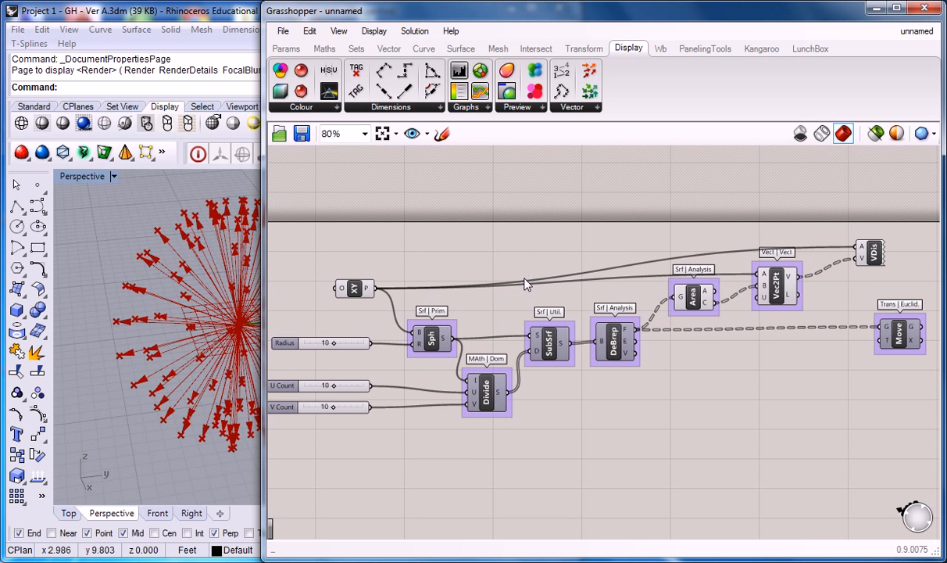
pyautogui.keyDown('shift'); pyautogui.moveTo(160, 191); pyautogui.dragTo(137, 200, button='right'); pyautogui.keyUp('shift')
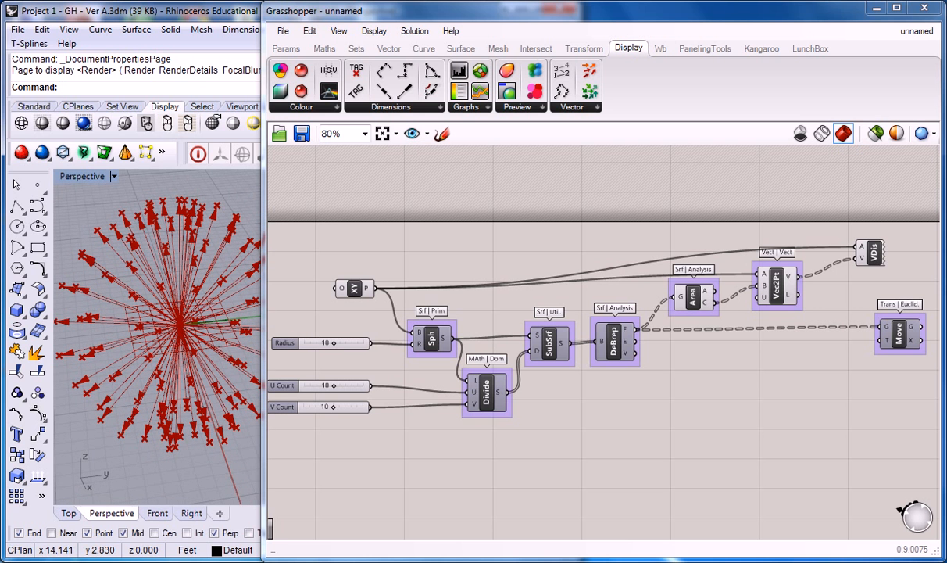